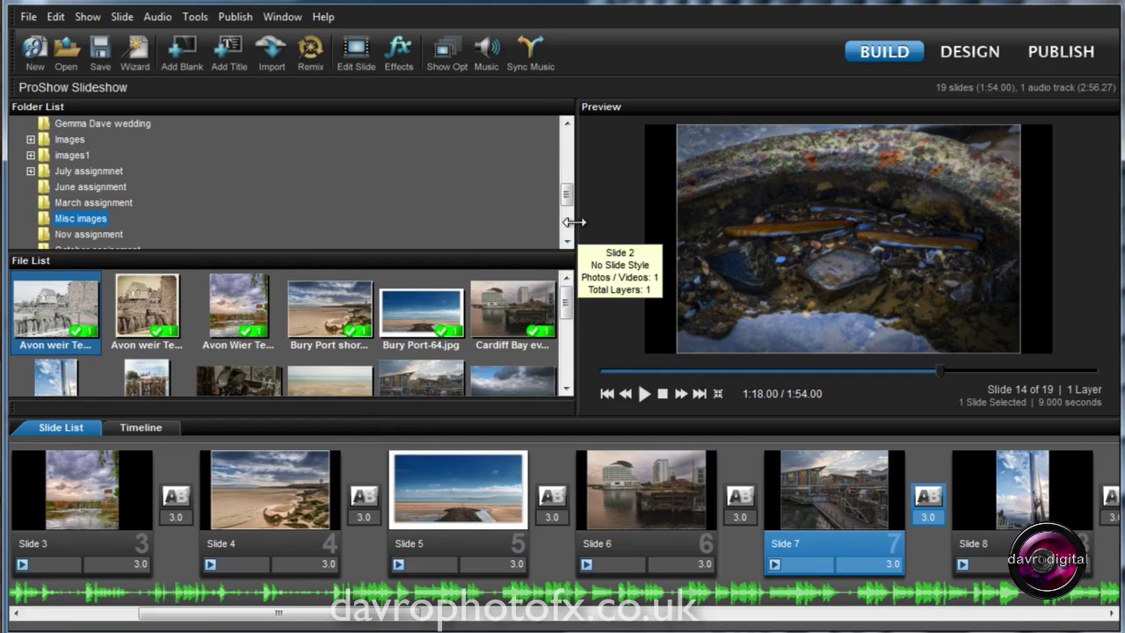
Narrow the folder and file lists, re-dock the preview, then restore the default window layout.
{"action": "left_click_drag", "start_coordinate": [575, 226], "coordinate": [452, 225]}
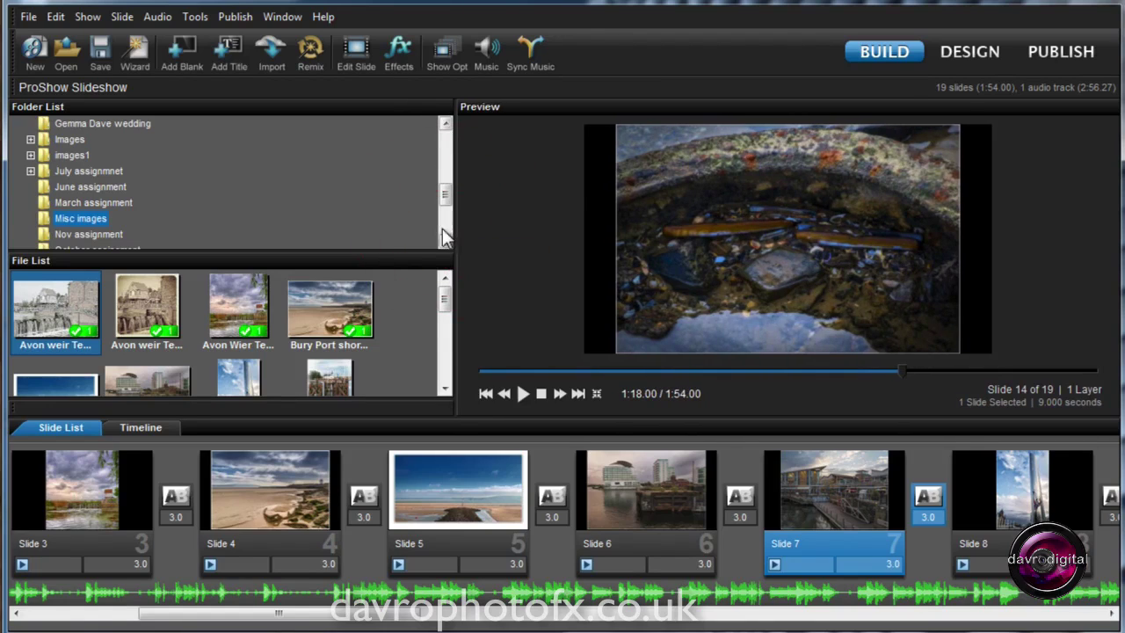
{"action": "left_click", "coordinate": [278, 112]}
{"action": "left_click_drag", "start_coordinate": [443, 208], "coordinate": [454, 270]}
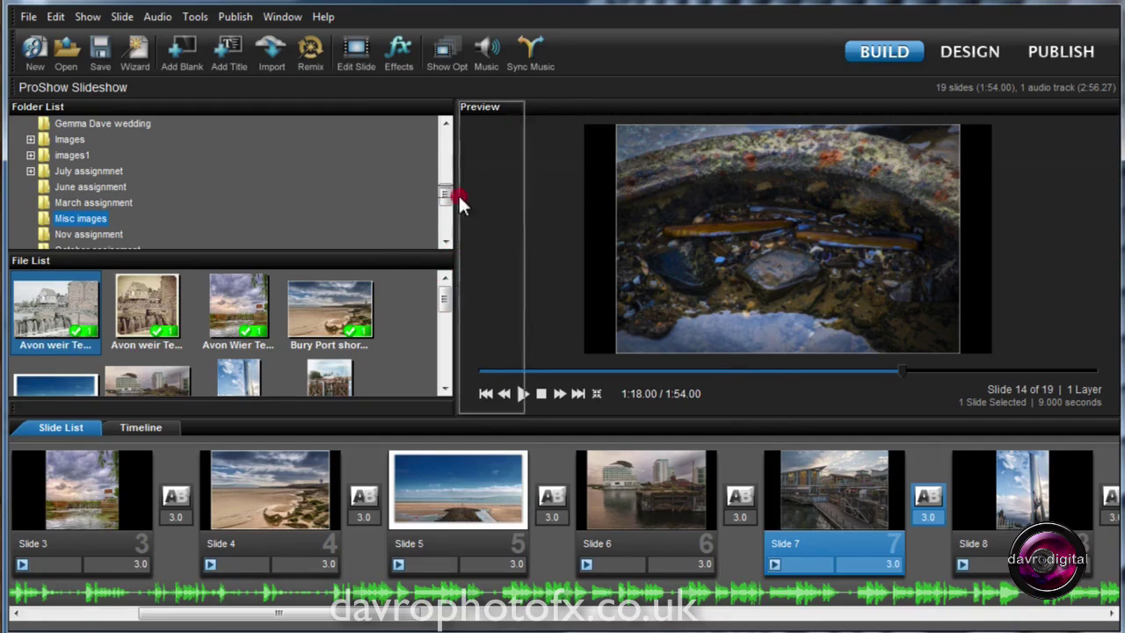
{"action": "left_click_drag", "start_coordinate": [458, 204], "coordinate": [425, 276]}
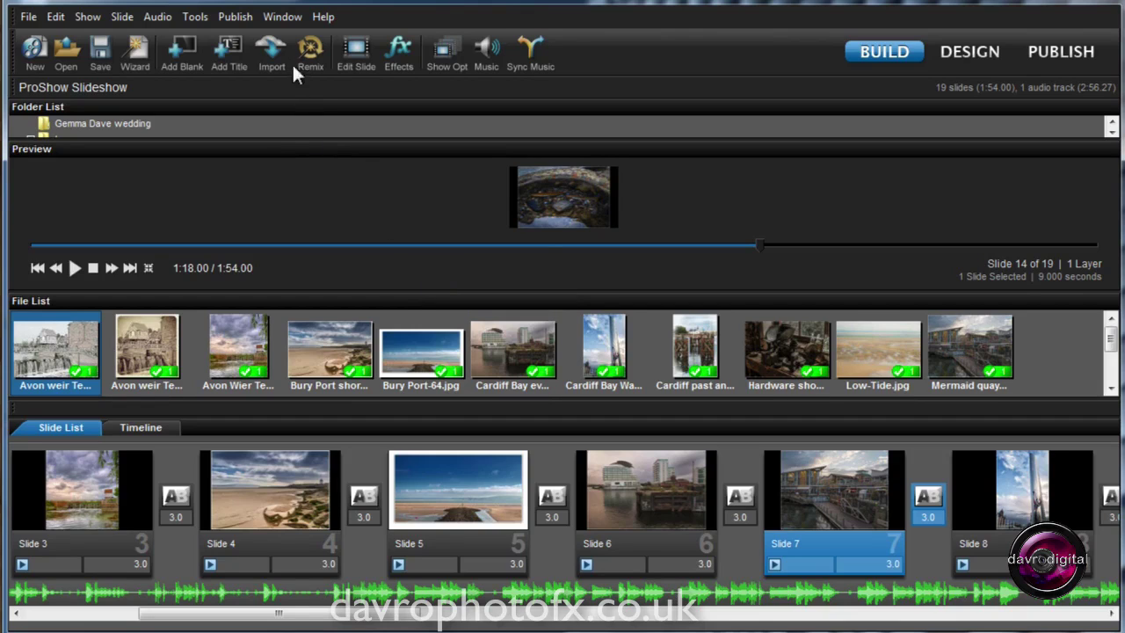
{"action": "left_click", "coordinate": [284, 21]}
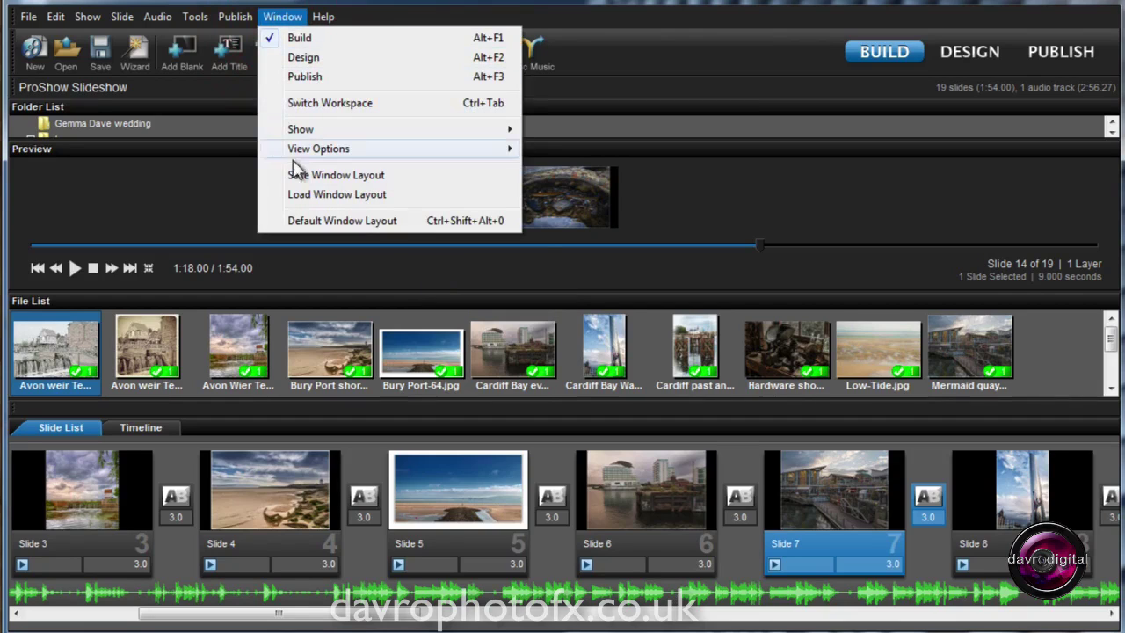
{"action": "left_click", "coordinate": [295, 220]}
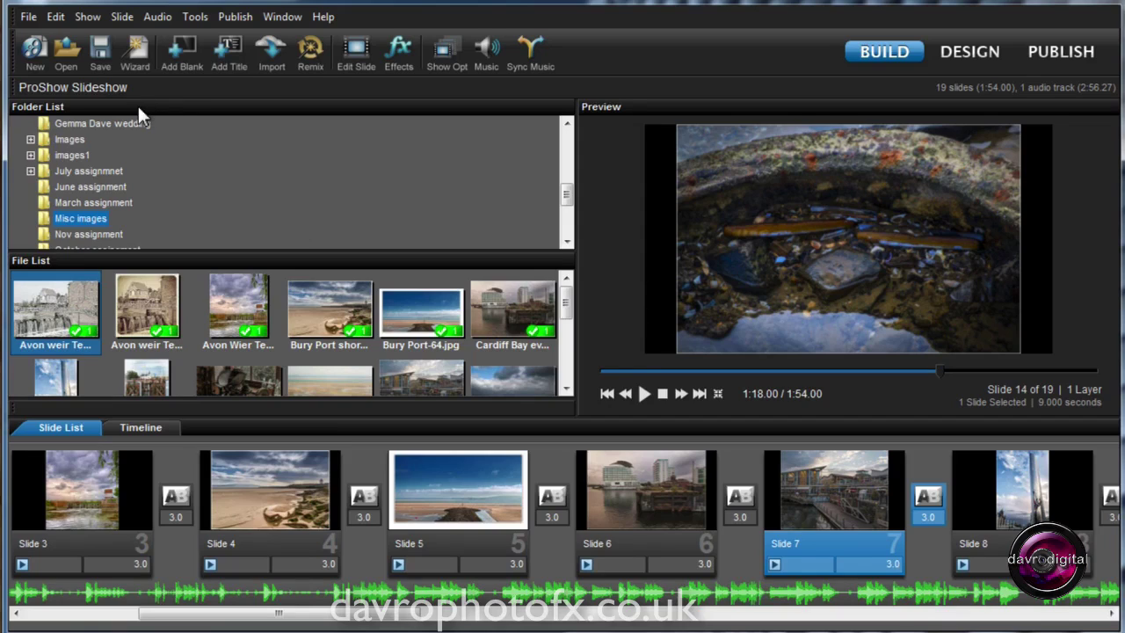
Pull the Folder List out into a floating window and stretch it taller.
{"action": "left_click", "coordinate": [267, 151]}
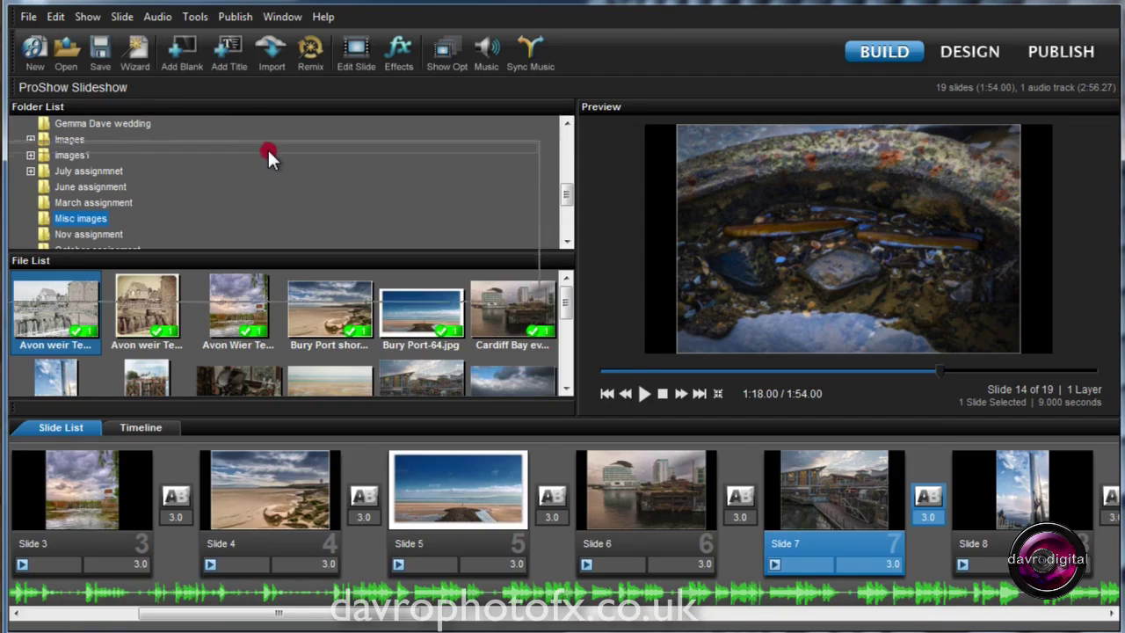
{"action": "left_click_drag", "start_coordinate": [268, 151], "coordinate": [366, 187]}
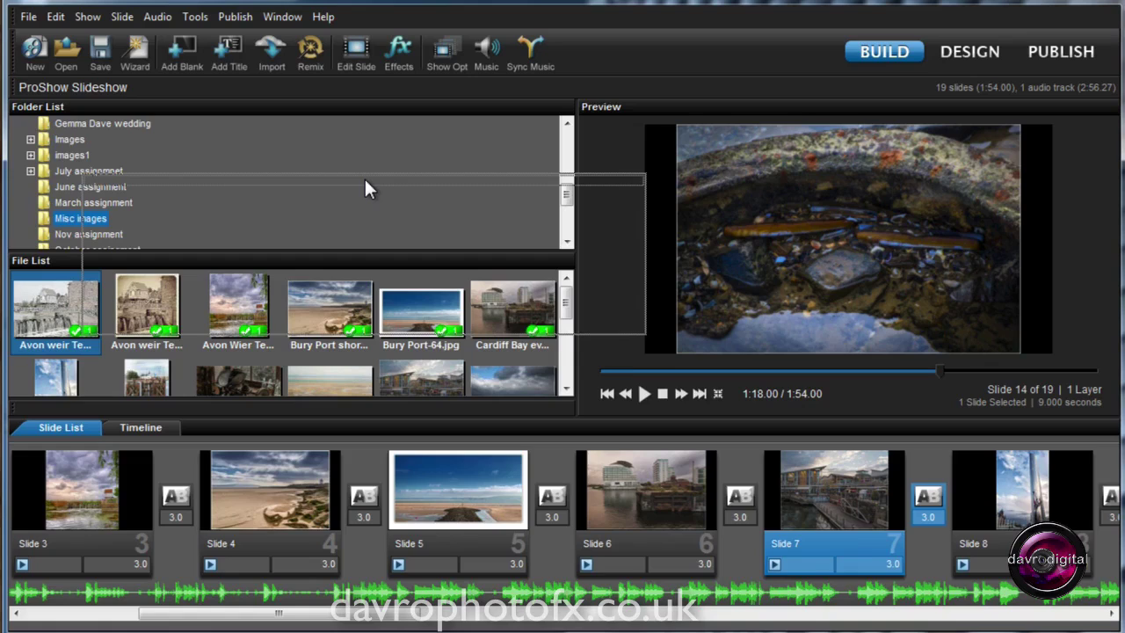
{"action": "left_click_drag", "start_coordinate": [366, 186], "coordinate": [365, 188]}
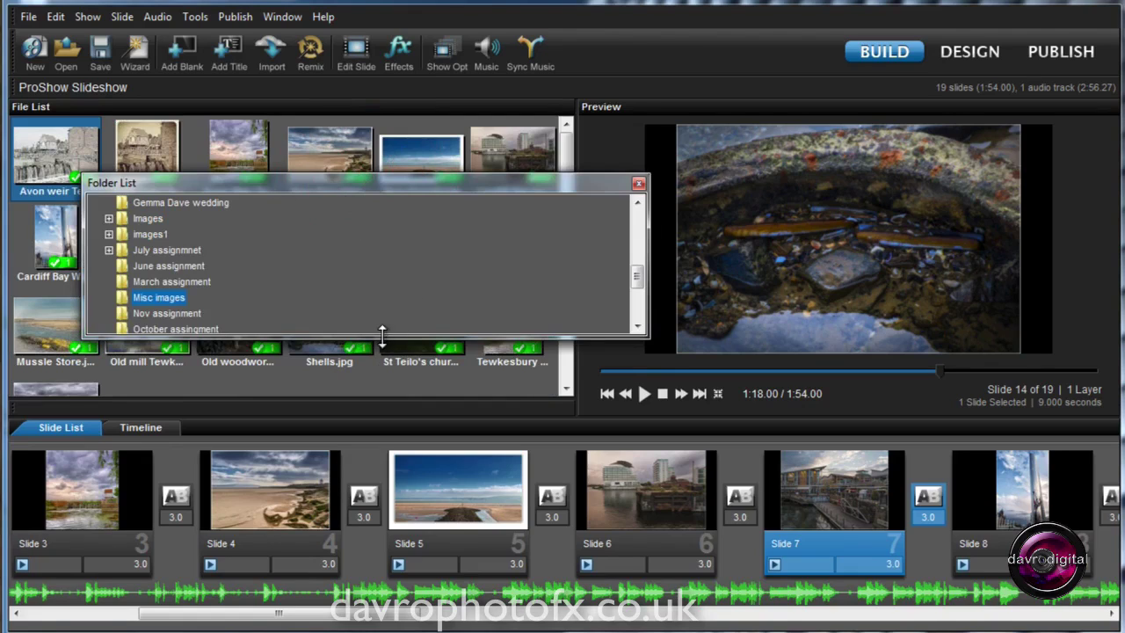
{"action": "left_click_drag", "start_coordinate": [380, 338], "coordinate": [359, 552]}
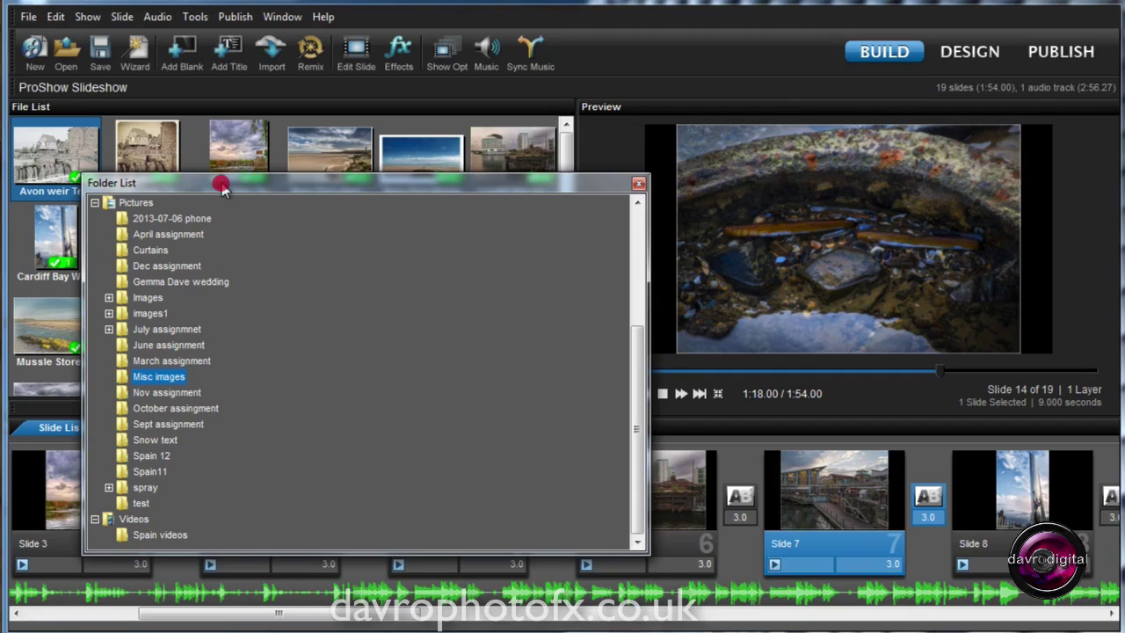
Dock the floating Folder List back beside the File List.
{"action": "left_click_drag", "start_coordinate": [221, 188], "coordinate": [136, 132]}
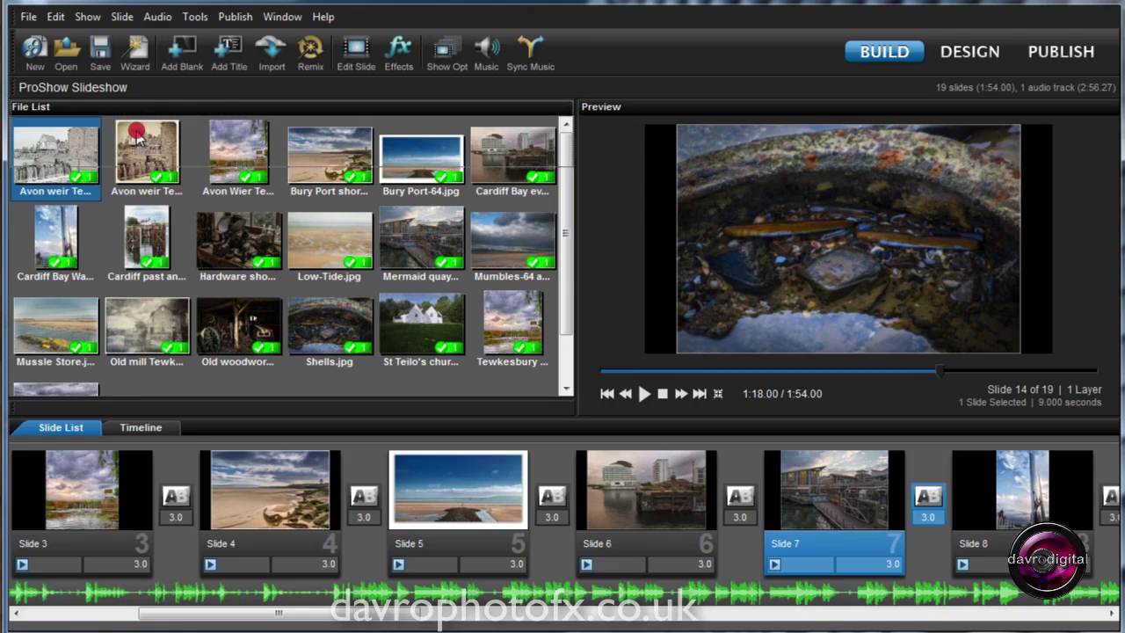
{"action": "mouse_move", "coordinate": [136, 131]}
{"action": "left_mouse_down"}
{"action": "mouse_move", "coordinate": [145, 147]}
{"action": "mouse_move", "coordinate": [174, 150]}
{"action": "mouse_move", "coordinate": [176, 127]}
{"action": "mouse_move", "coordinate": [126, 138]}
{"action": "mouse_move", "coordinate": [68, 126]}
{"action": "mouse_move", "coordinate": [57, 176]}
{"action": "mouse_move", "coordinate": [64, 310]}
{"action": "mouse_move", "coordinate": [53, 338]}
{"action": "mouse_move", "coordinate": [47, 329]}
{"action": "left_mouse_up"}
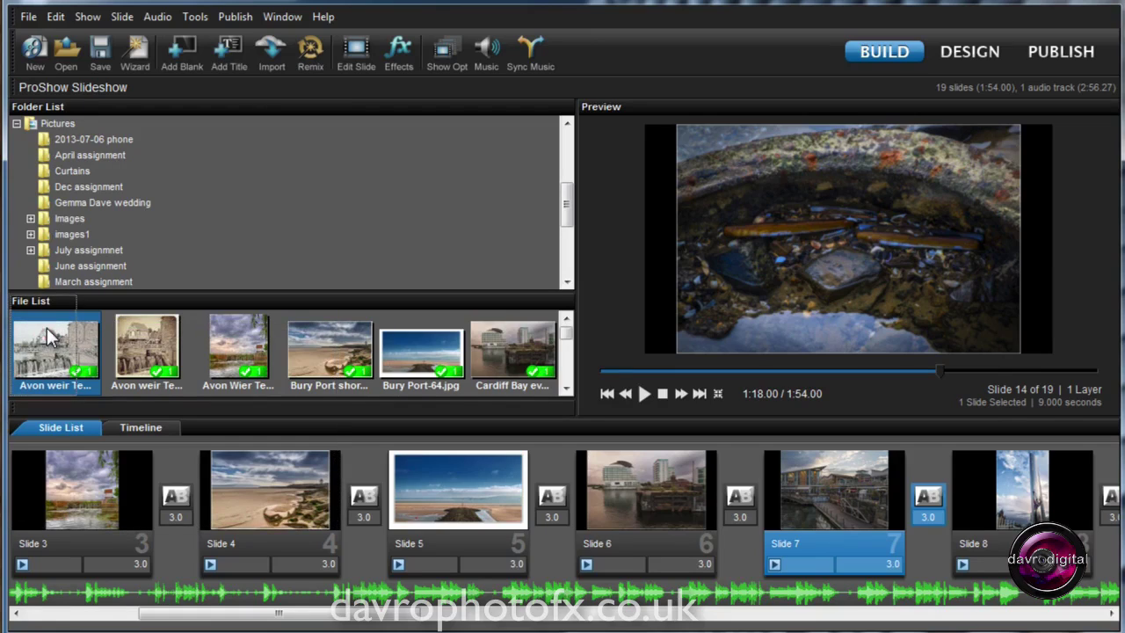
{"action": "left_click", "coordinate": [46, 328]}
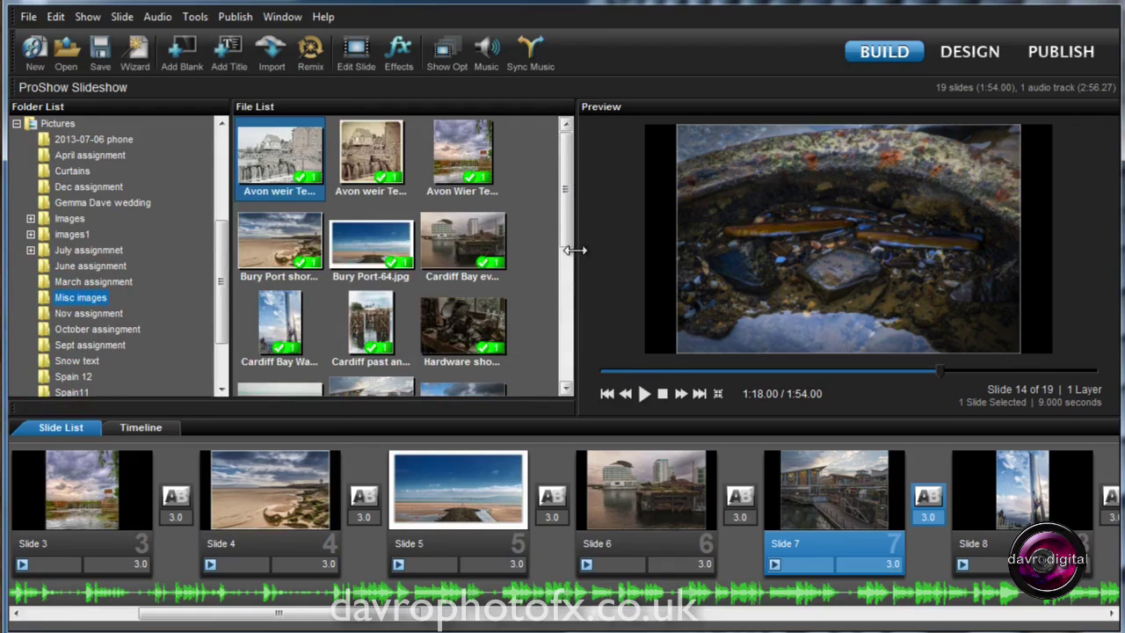
Widen the File List to four thumbnail columns and narrow the Folder List panel.
{"action": "left_click_drag", "start_coordinate": [575, 250], "coordinate": [664, 259]}
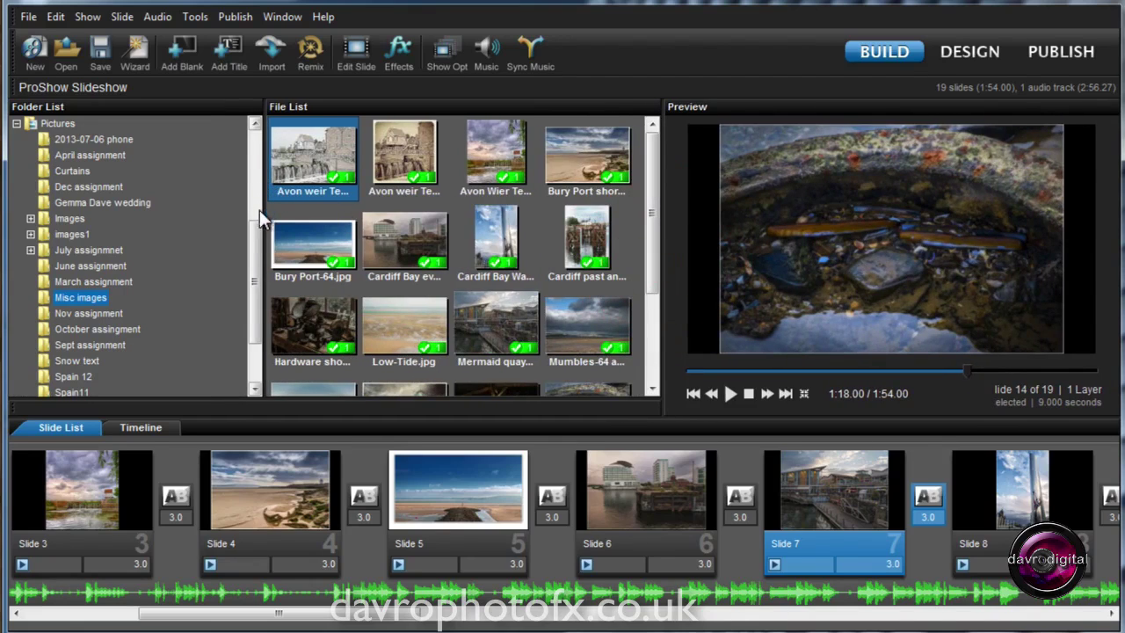
{"action": "left_click_drag", "start_coordinate": [262, 353], "coordinate": [206, 350]}
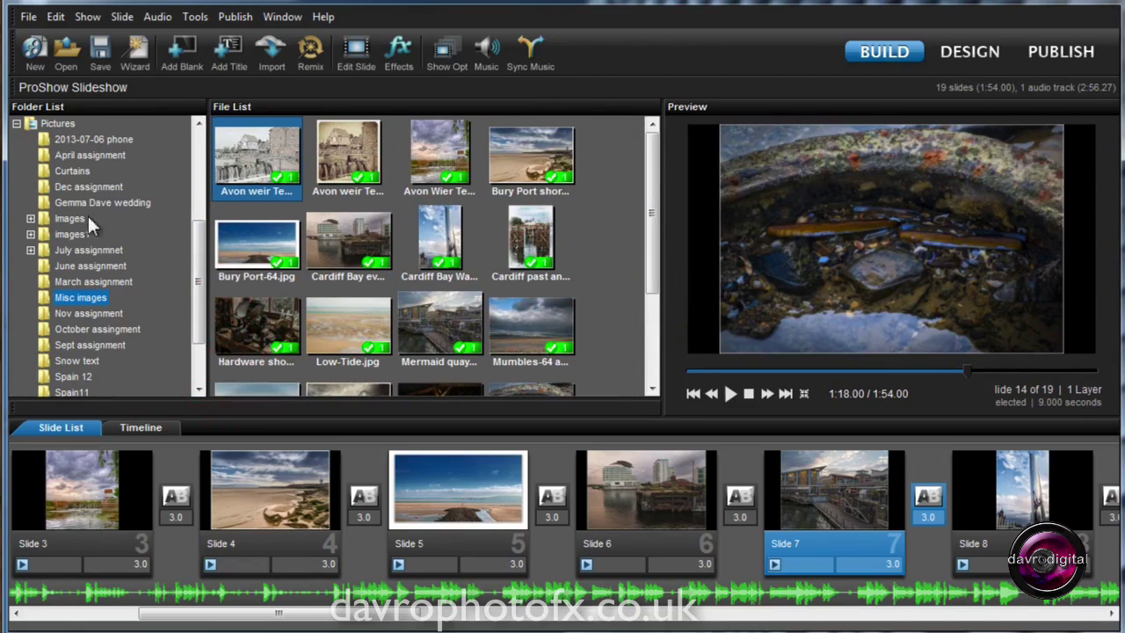
{"action": "left_click_drag", "start_coordinate": [196, 244], "coordinate": [209, 143]}
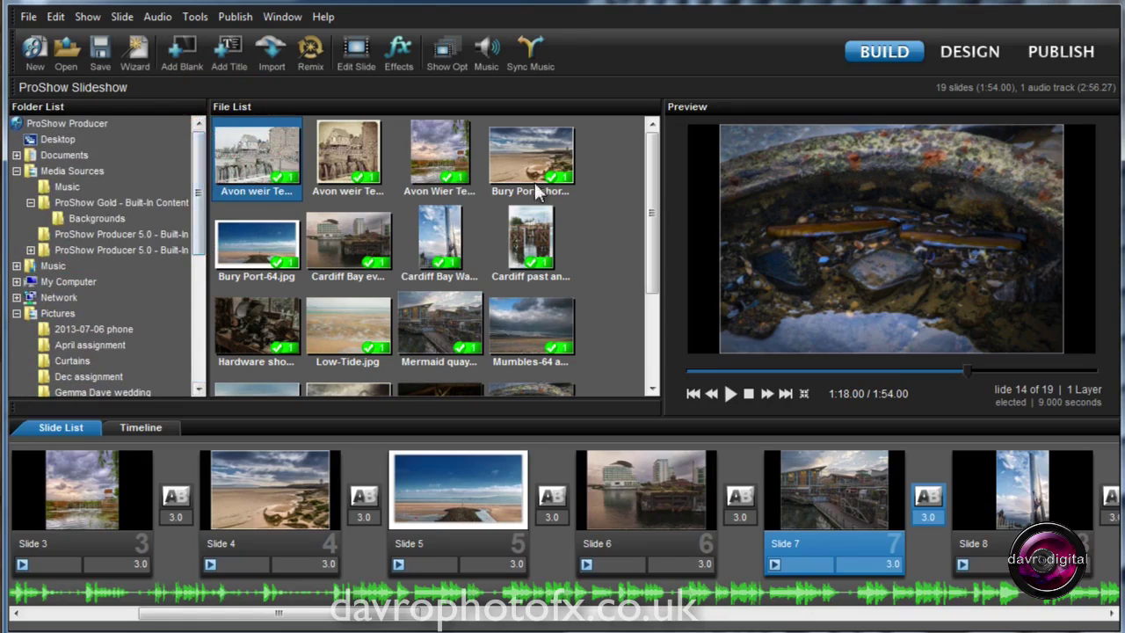
{"action": "mouse_move", "coordinate": [651, 171]}
{"action": "left_mouse_down"}
{"action": "mouse_move", "coordinate": [640, 294]}
{"action": "mouse_move", "coordinate": [644, 155]}
{"action": "left_mouse_up"}
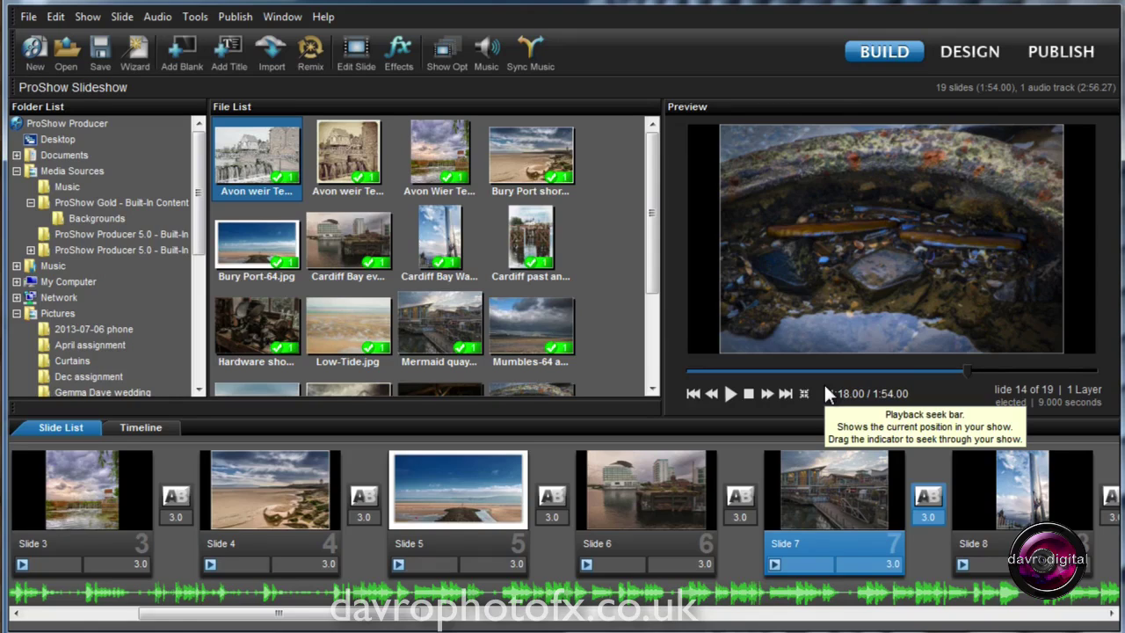
Save the current panel arrangement as the window layout 'Layout 1'.
{"action": "left_click", "coordinate": [279, 16]}
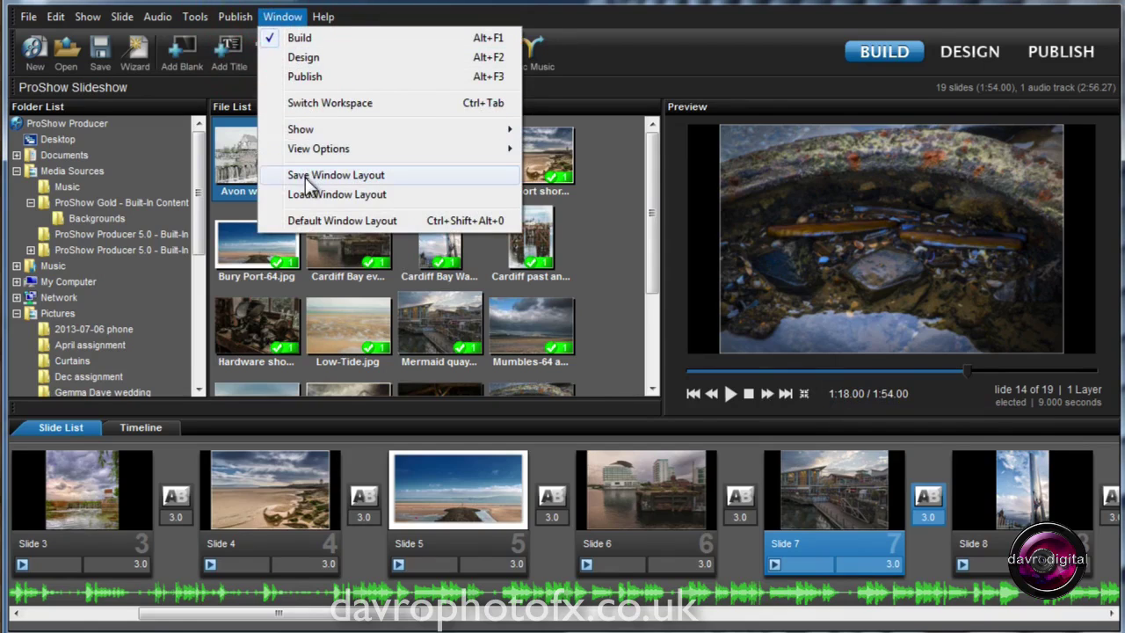
{"action": "left_click", "coordinate": [305, 177]}
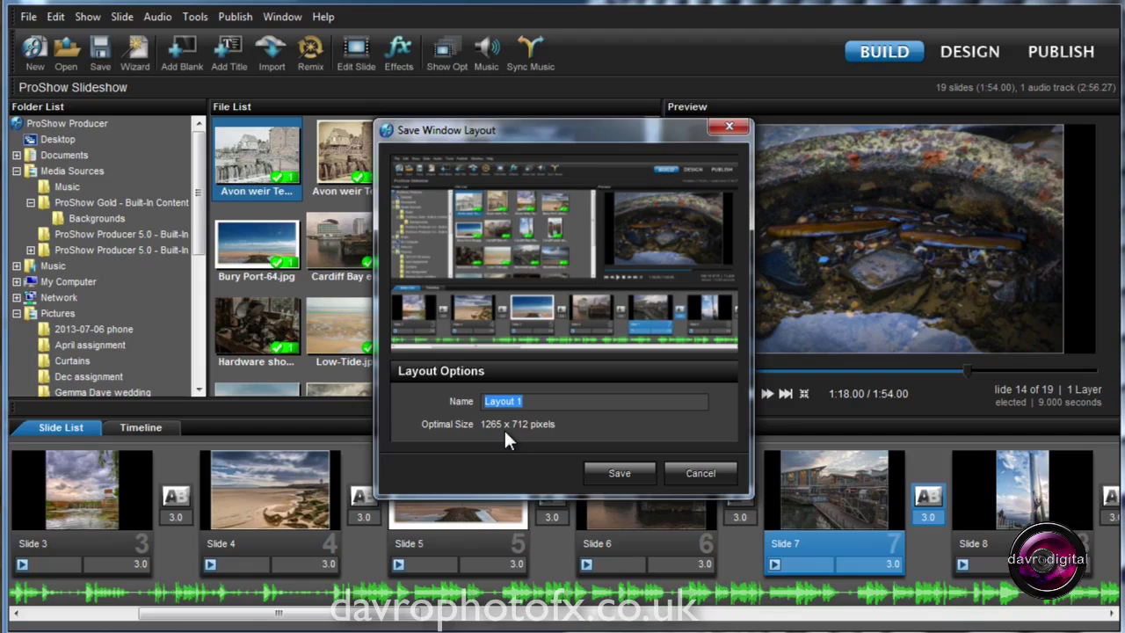
{"action": "left_click", "coordinate": [619, 473]}
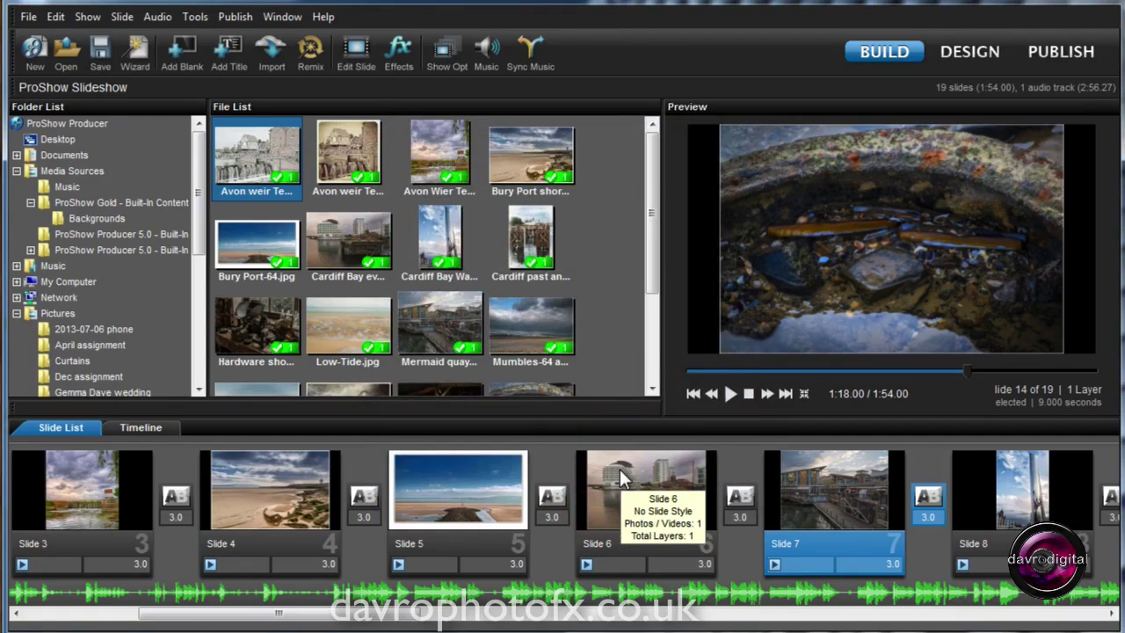
{"action": "left_click", "coordinate": [280, 18]}
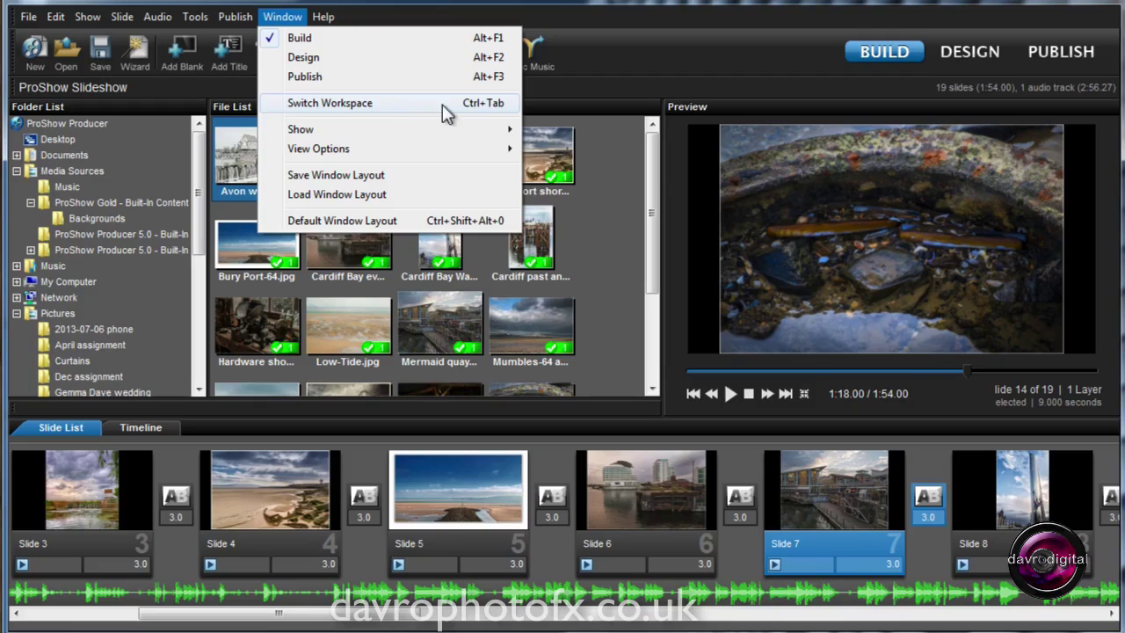
{"action": "left_click", "coordinate": [604, 81]}
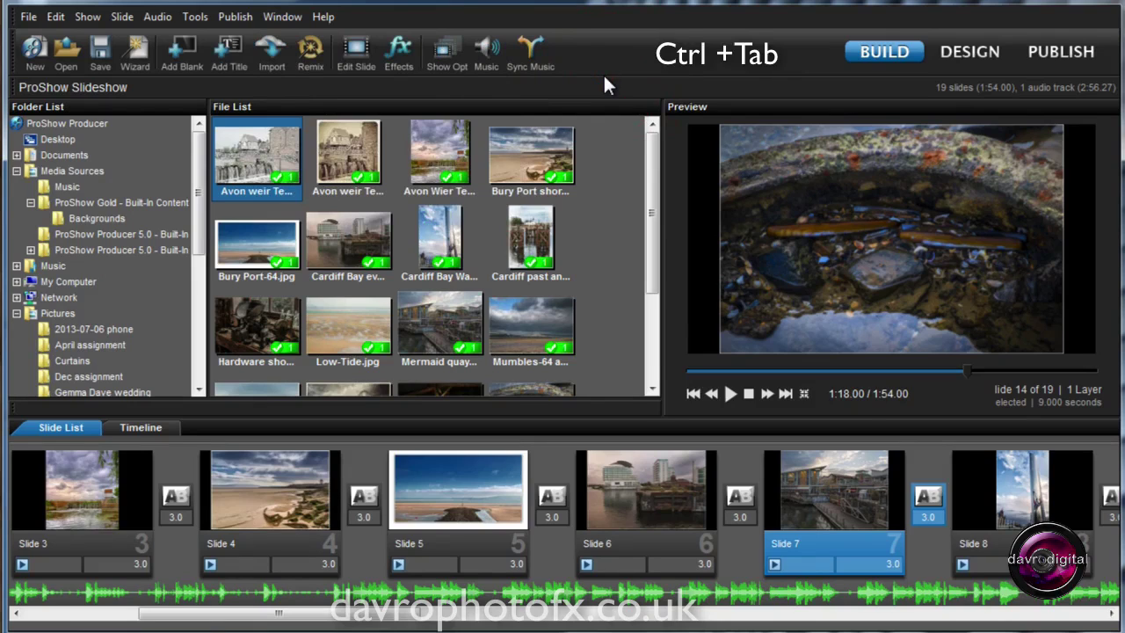
{"action": "key", "text": "ctrl+Tab"}
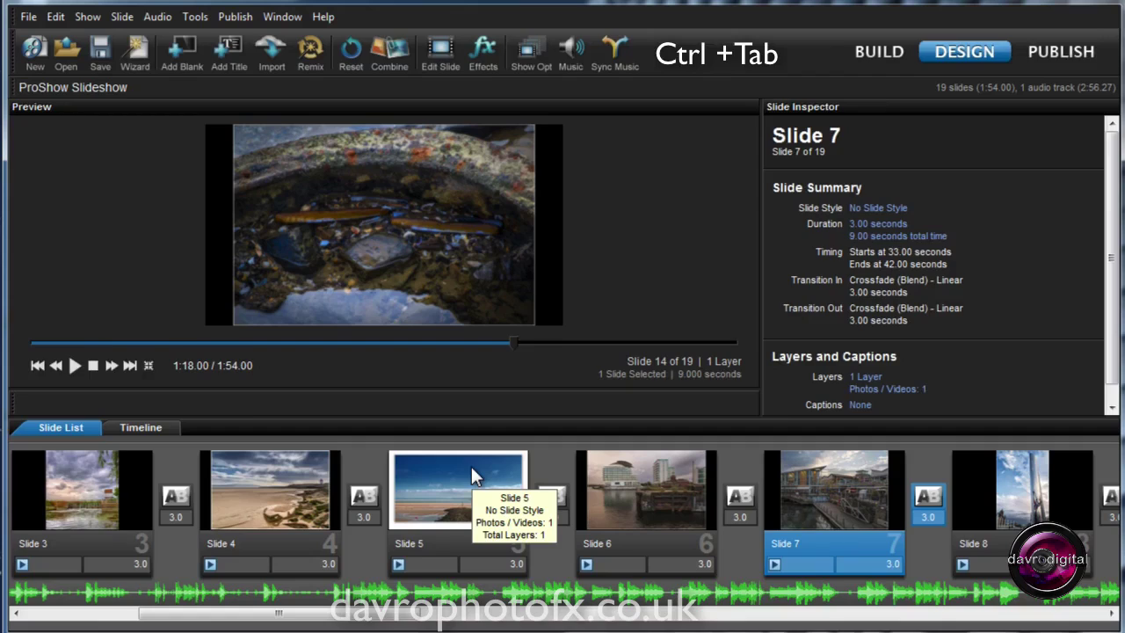
{"action": "key", "text": "ctrl+Tab"}
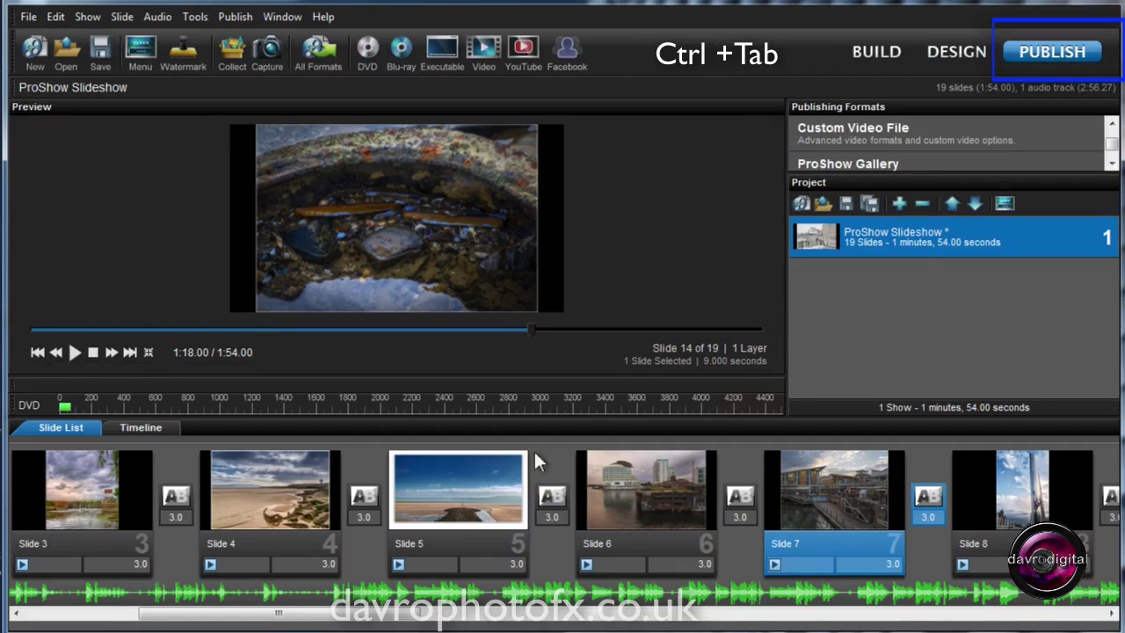
{"action": "scroll", "coordinate": [1112, 141], "scroll_direction": "up", "scroll_amount": 3}
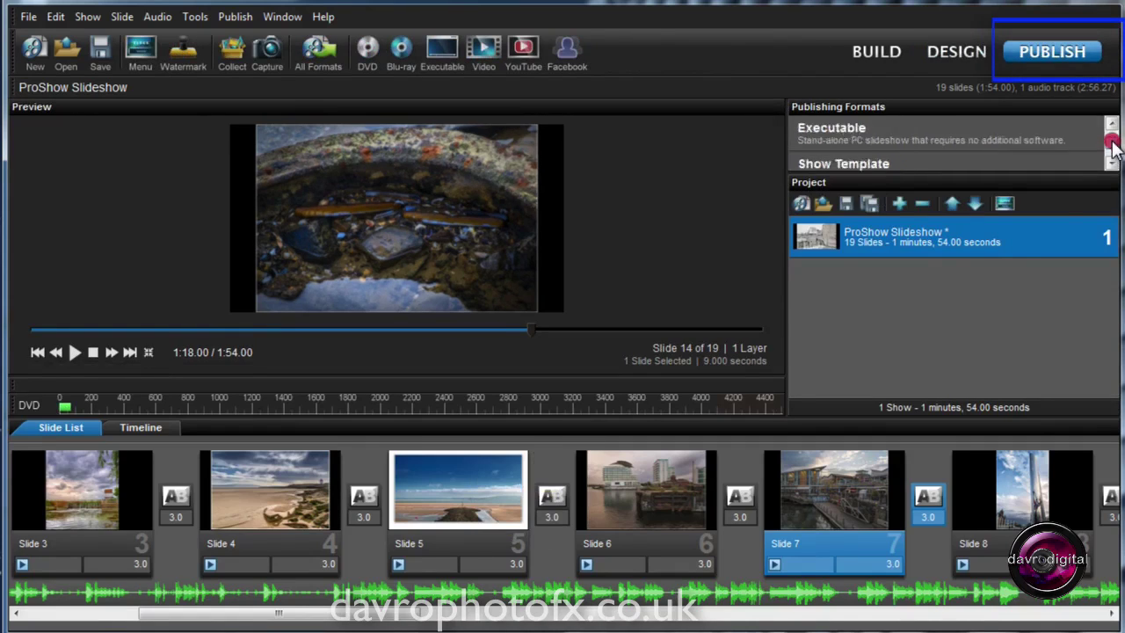
{"action": "left_click_drag", "start_coordinate": [1113, 141], "coordinate": [1113, 154]}
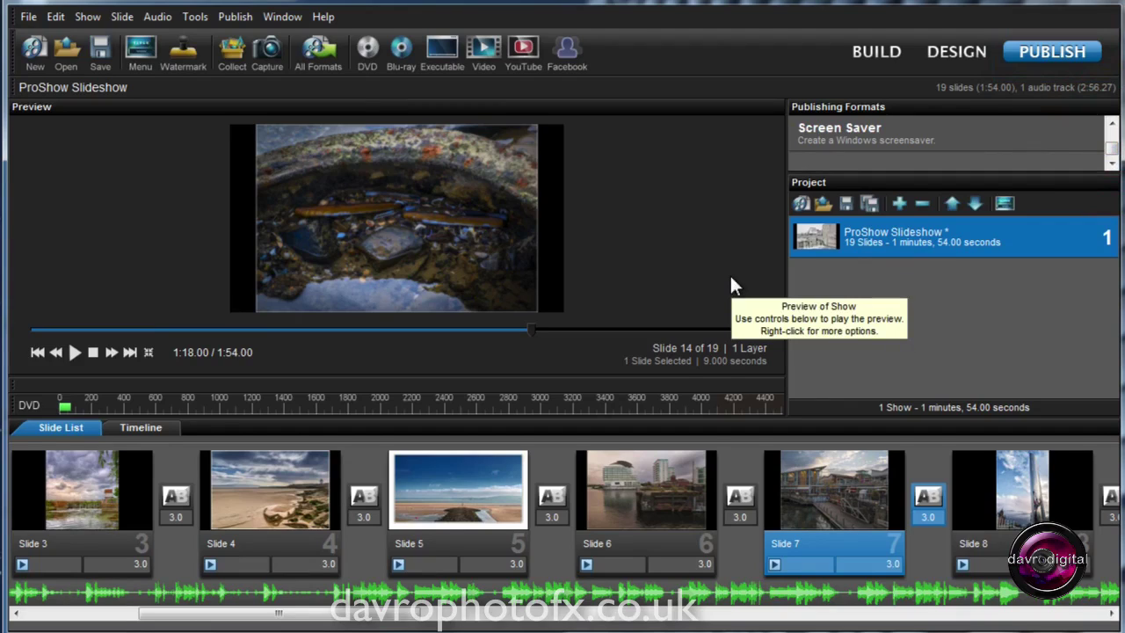
{"action": "key", "text": "ctrl+Tab"}
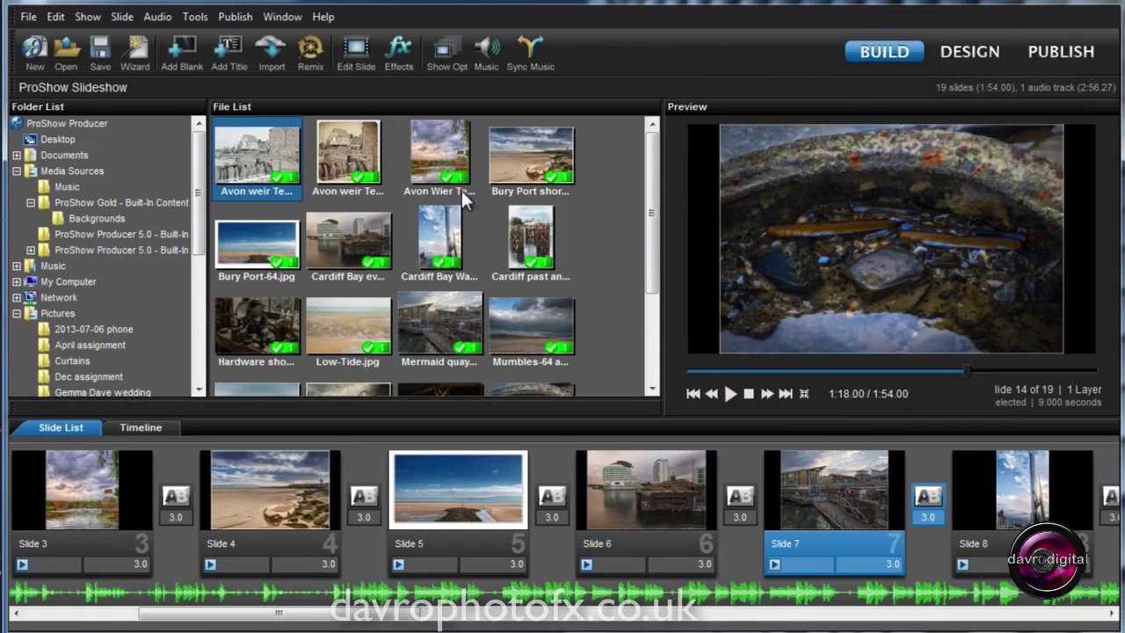
Uncheck Folder List under Window > Show so the File List fills the left side.
{"action": "left_click", "coordinate": [280, 17]}
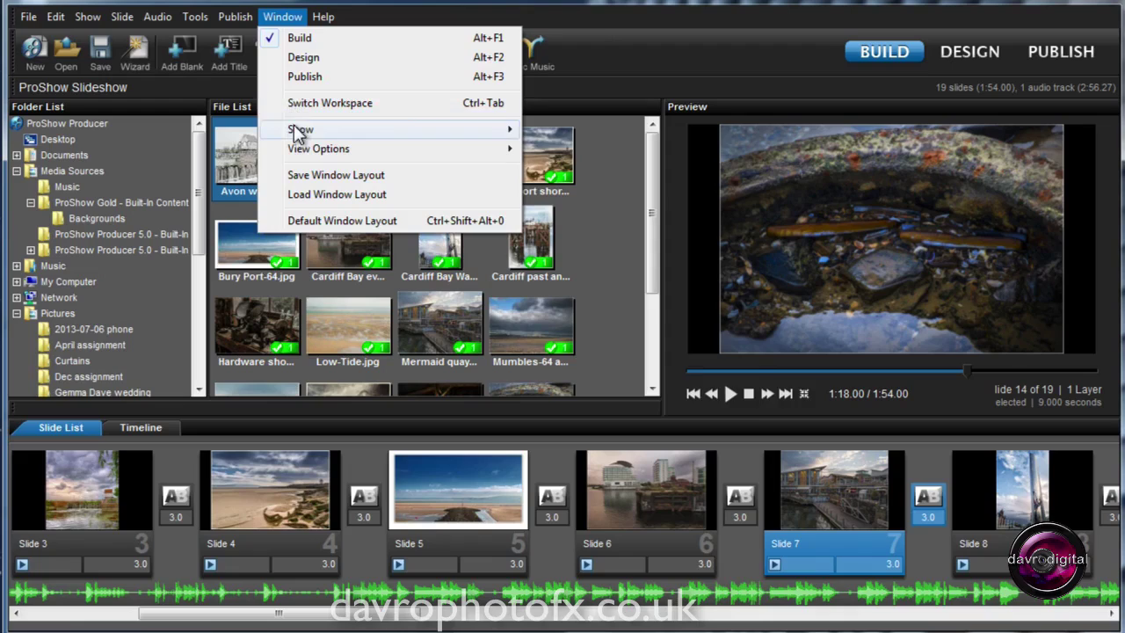
{"action": "mouse_move", "coordinate": [300, 130]}
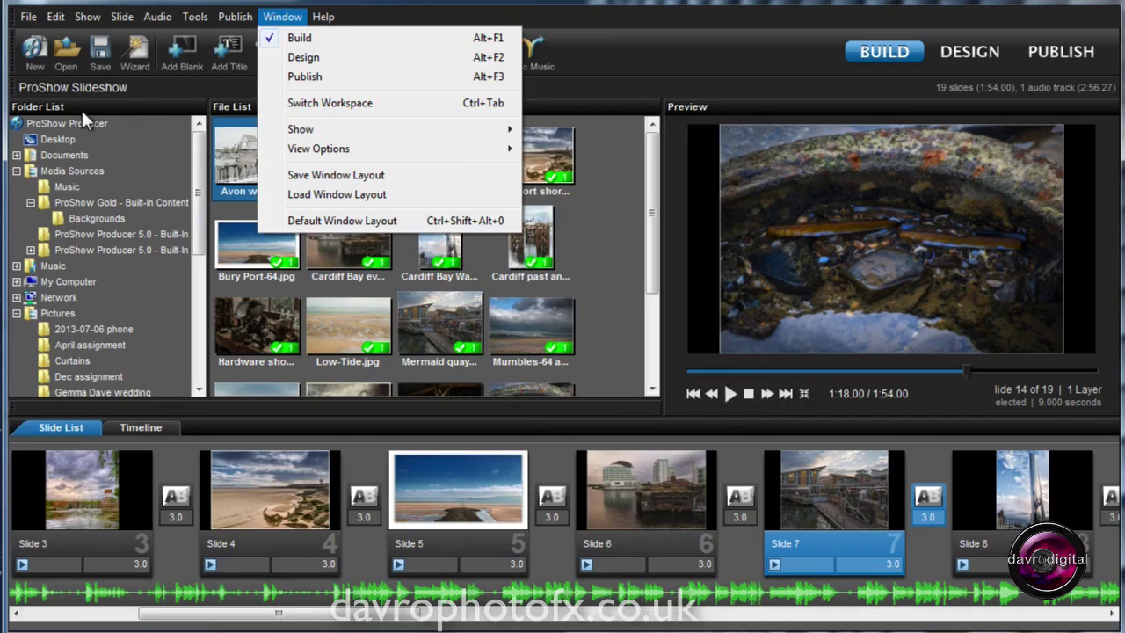
{"action": "mouse_move", "coordinate": [422, 130]}
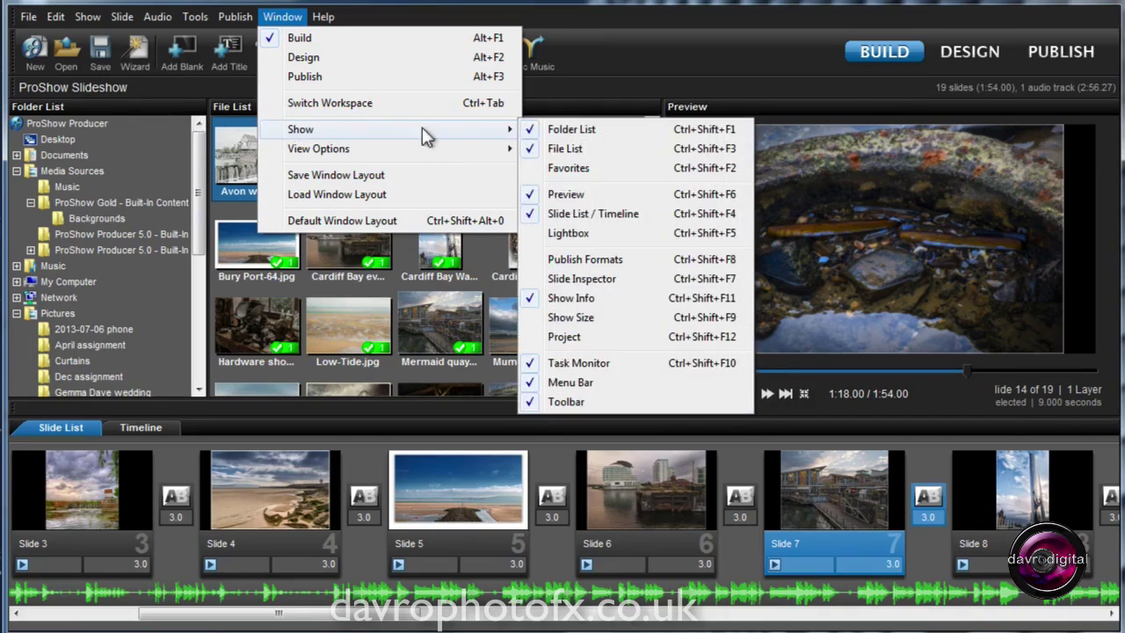
{"action": "left_click", "coordinate": [530, 132]}
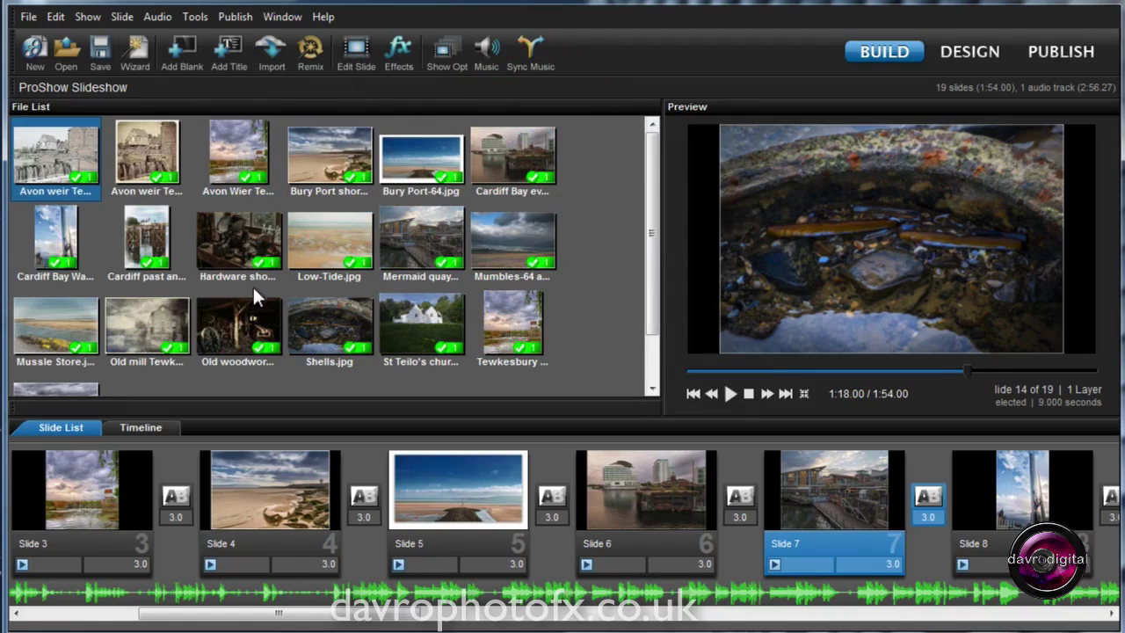
{"action": "left_click", "coordinate": [277, 25]}
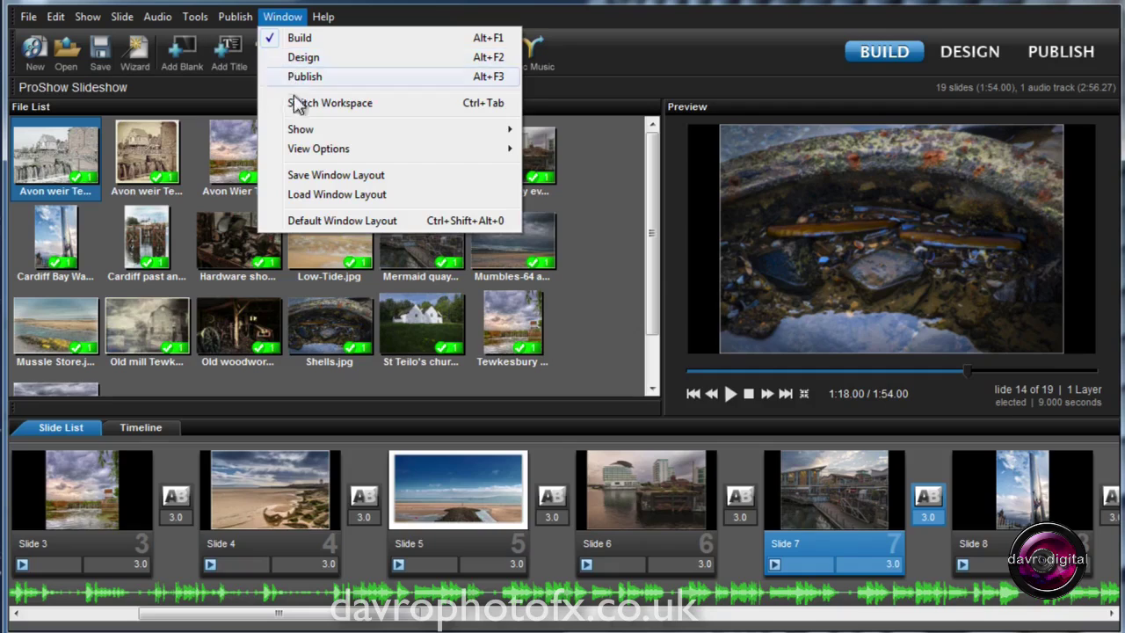
{"action": "mouse_move", "coordinate": [356, 132]}
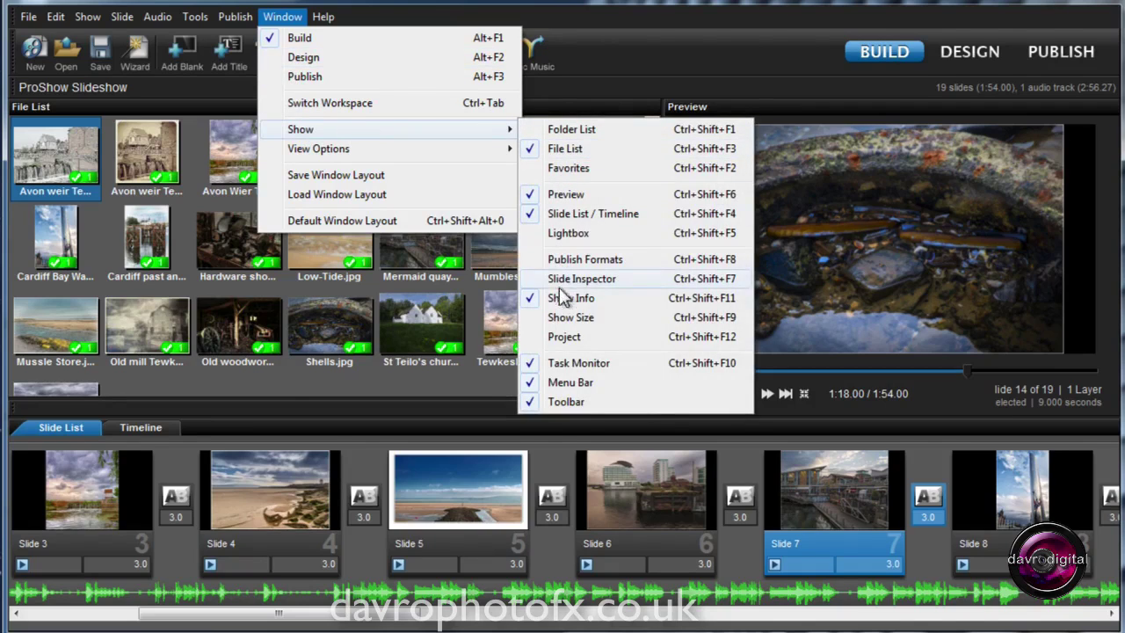
Hide the toolbar and drag the File List splitter left to widen the preview.
{"action": "left_click", "coordinate": [551, 403]}
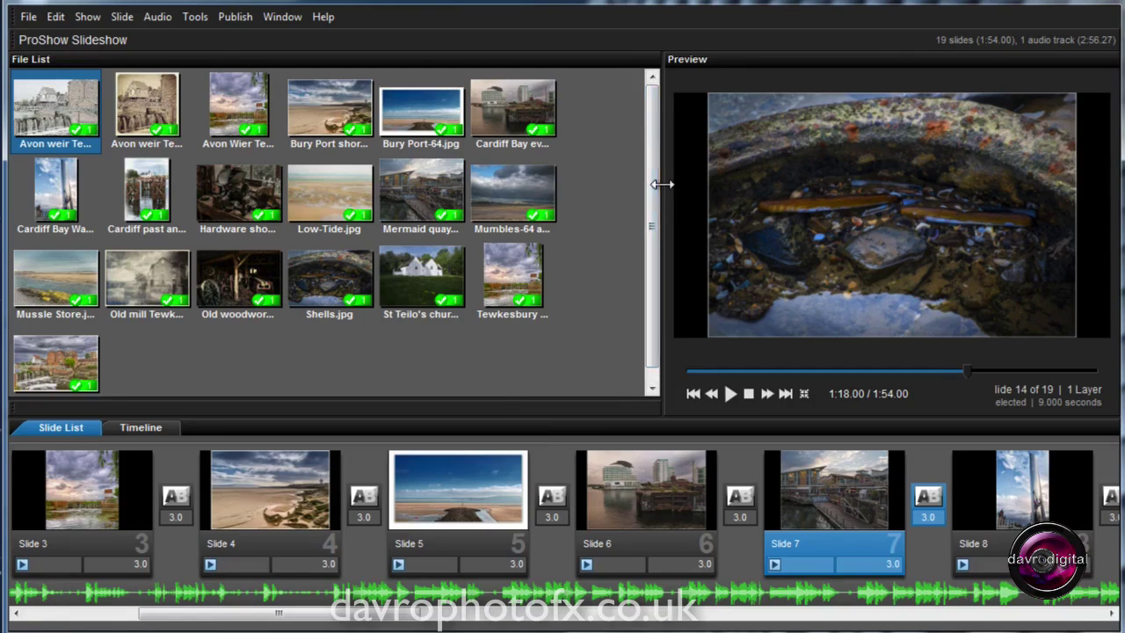
{"action": "left_click_drag", "start_coordinate": [662, 184], "coordinate": [539, 184]}
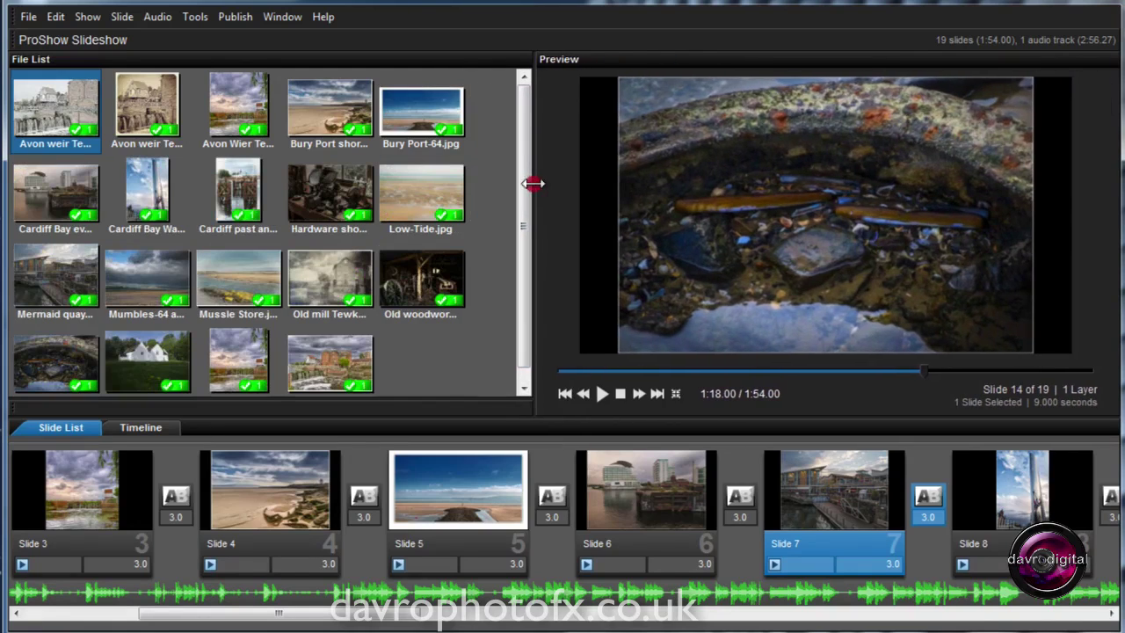
{"action": "left_click_drag", "start_coordinate": [534, 184], "coordinate": [527, 184]}
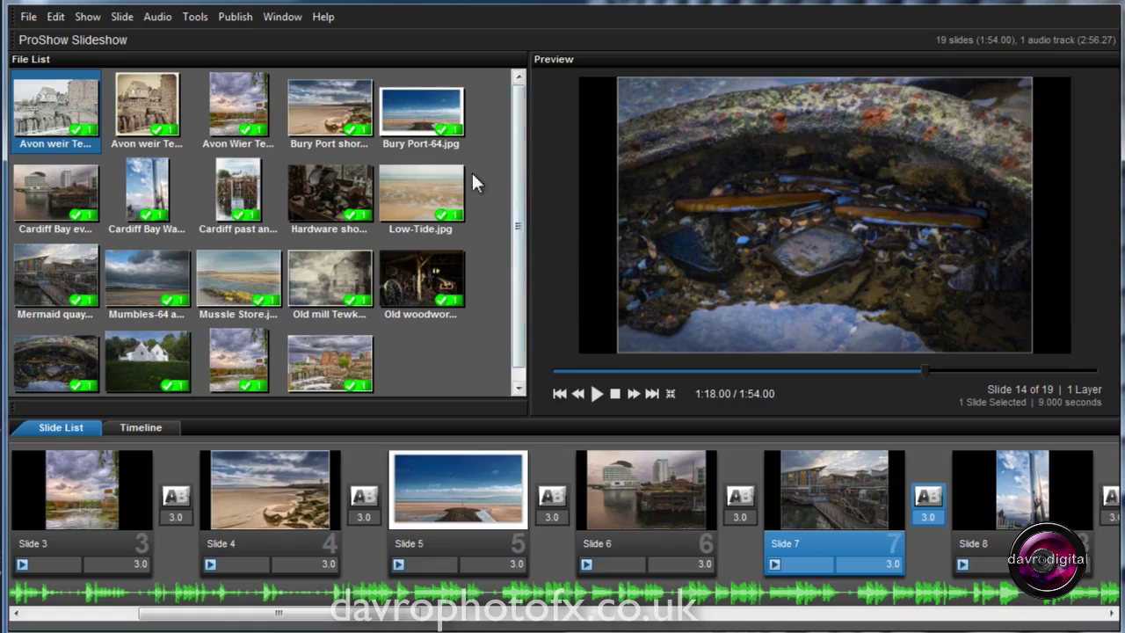
Save this arrangement as the window layout 'Layout 3'.
{"action": "left_click", "coordinate": [275, 17]}
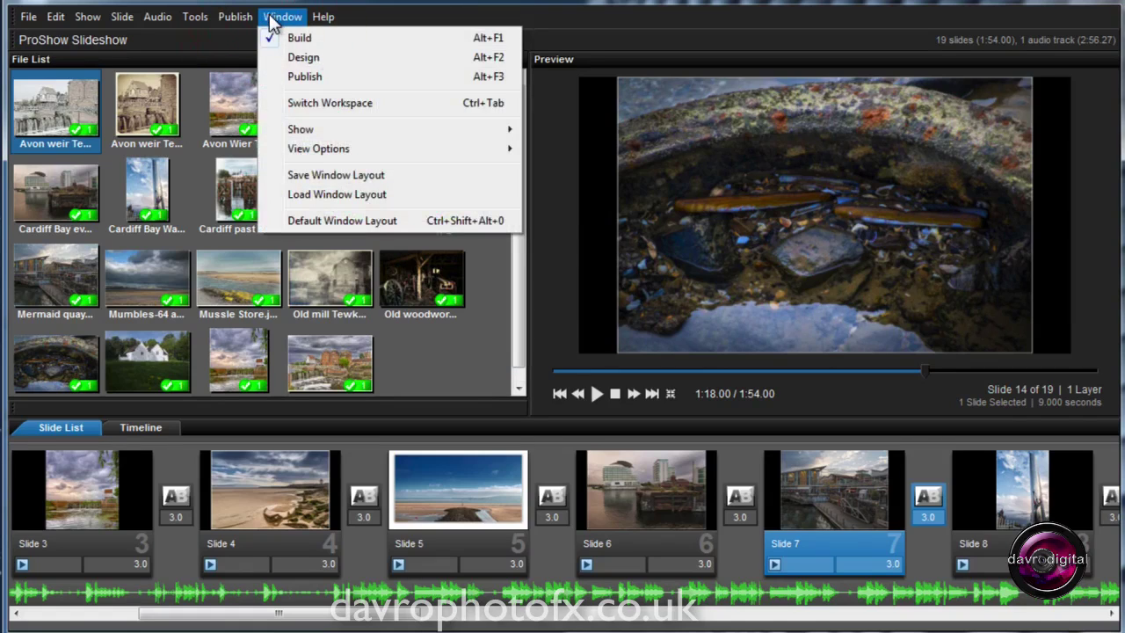
{"action": "left_click", "coordinate": [297, 178]}
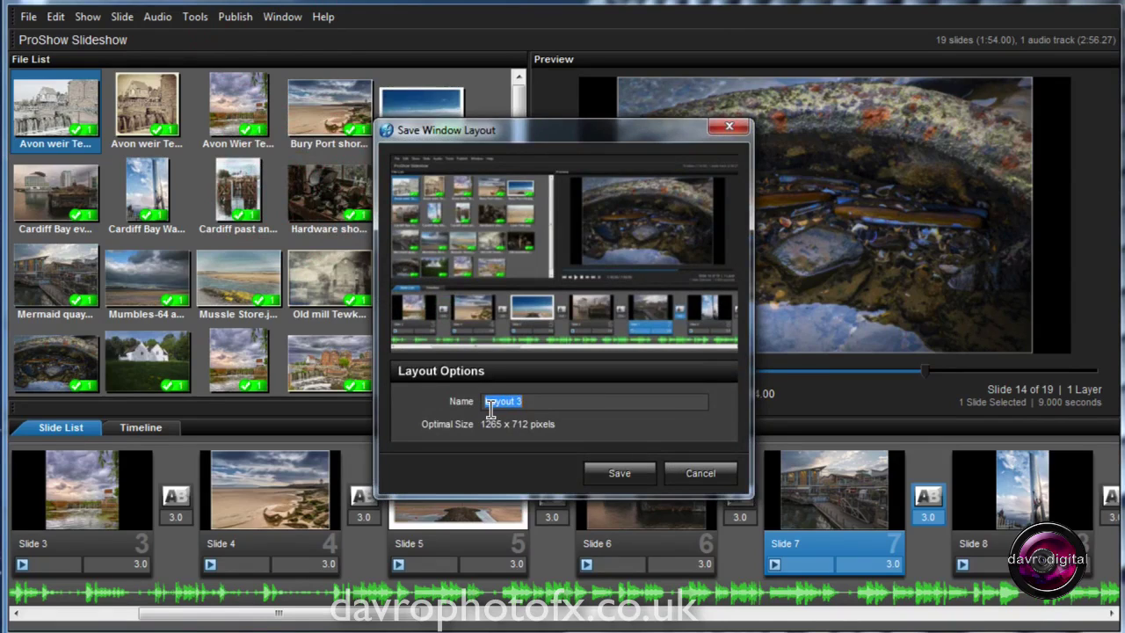
{"action": "left_click", "coordinate": [622, 470]}
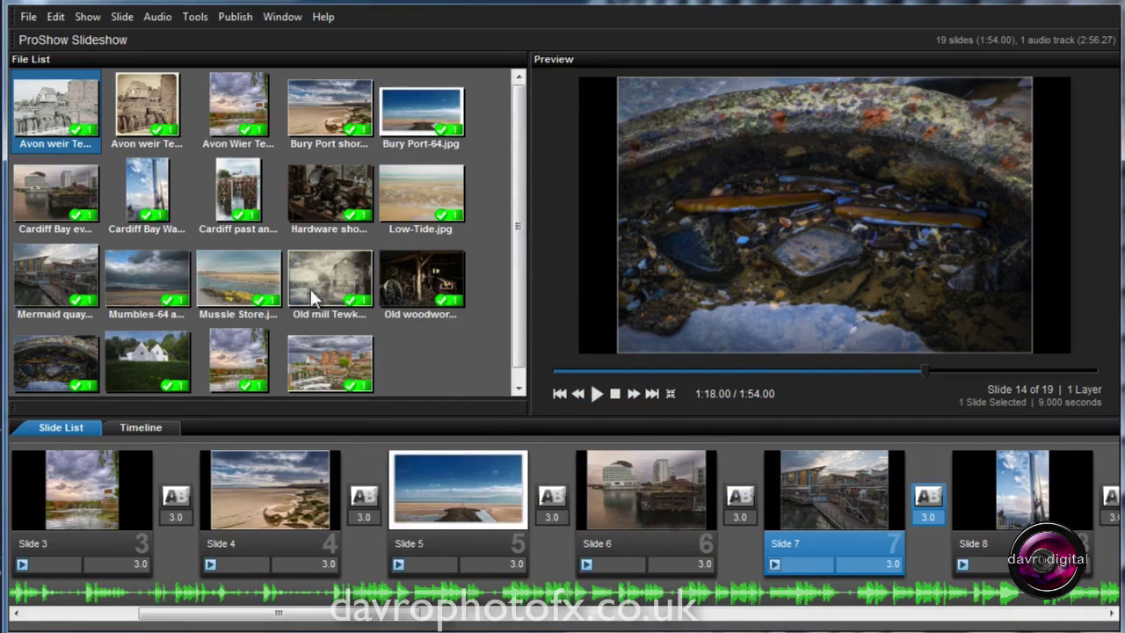
Browse the View Options submenus in the Window menu.
{"action": "left_click", "coordinate": [278, 21]}
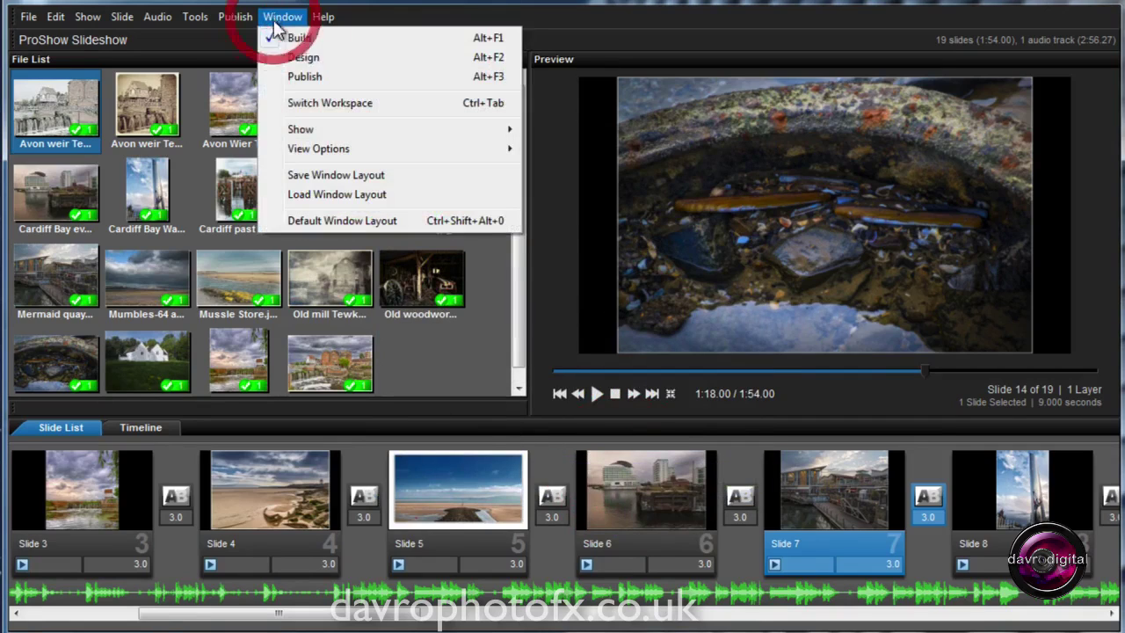
{"action": "mouse_move", "coordinate": [309, 152]}
{"action": "mouse_move", "coordinate": [352, 132]}
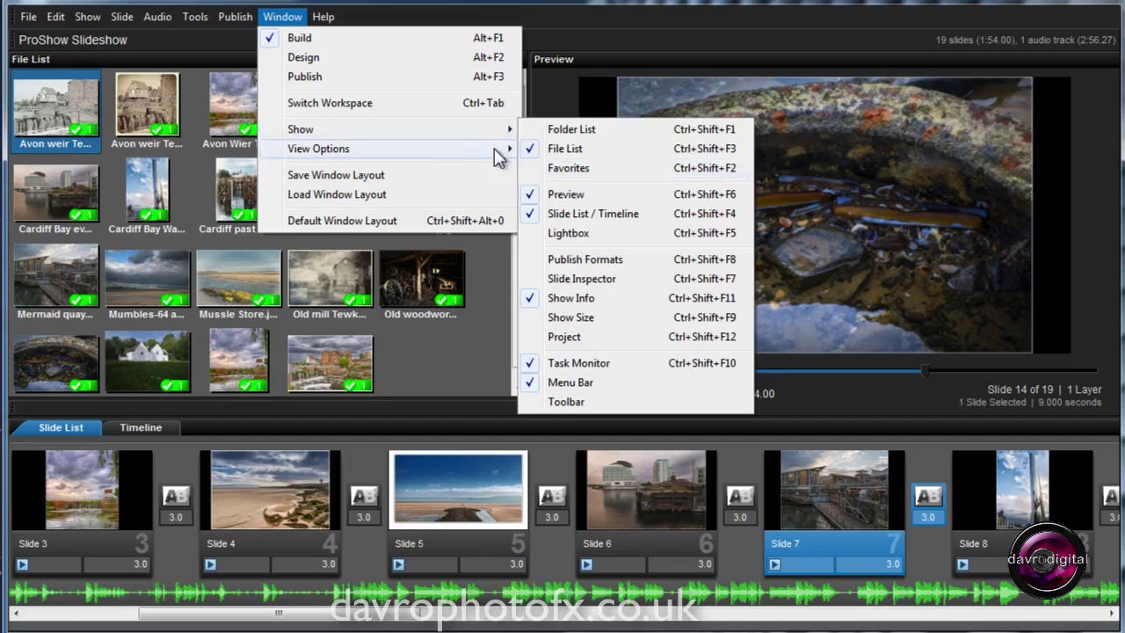
{"action": "mouse_move", "coordinate": [443, 156]}
{"action": "mouse_move", "coordinate": [547, 148]}
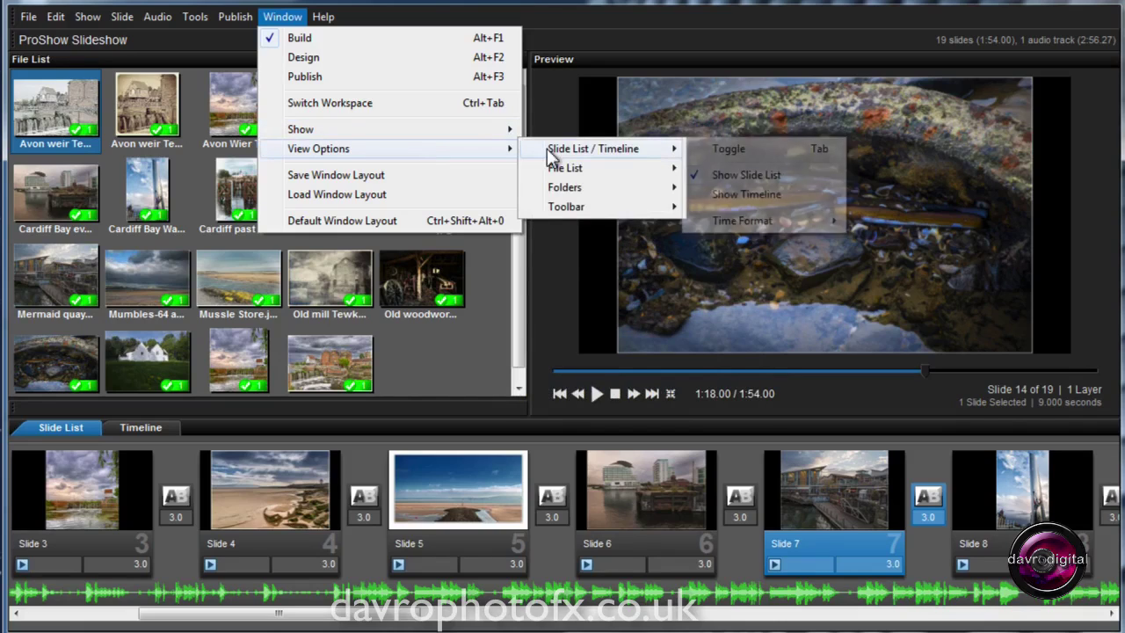
{"action": "mouse_move", "coordinate": [571, 170]}
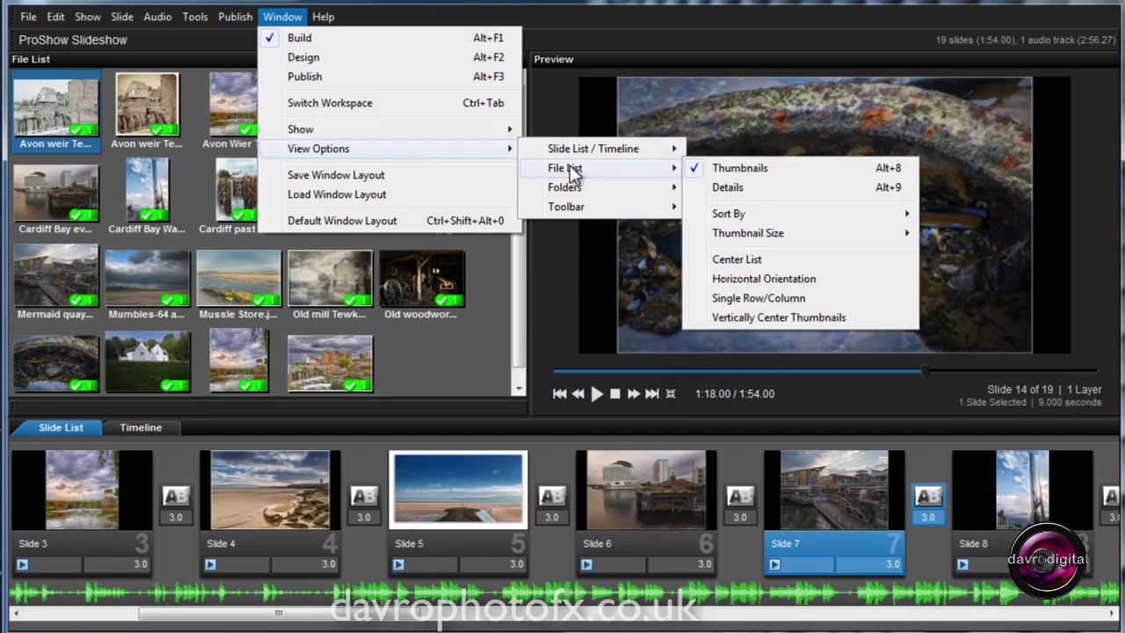
{"action": "mouse_move", "coordinate": [571, 193]}
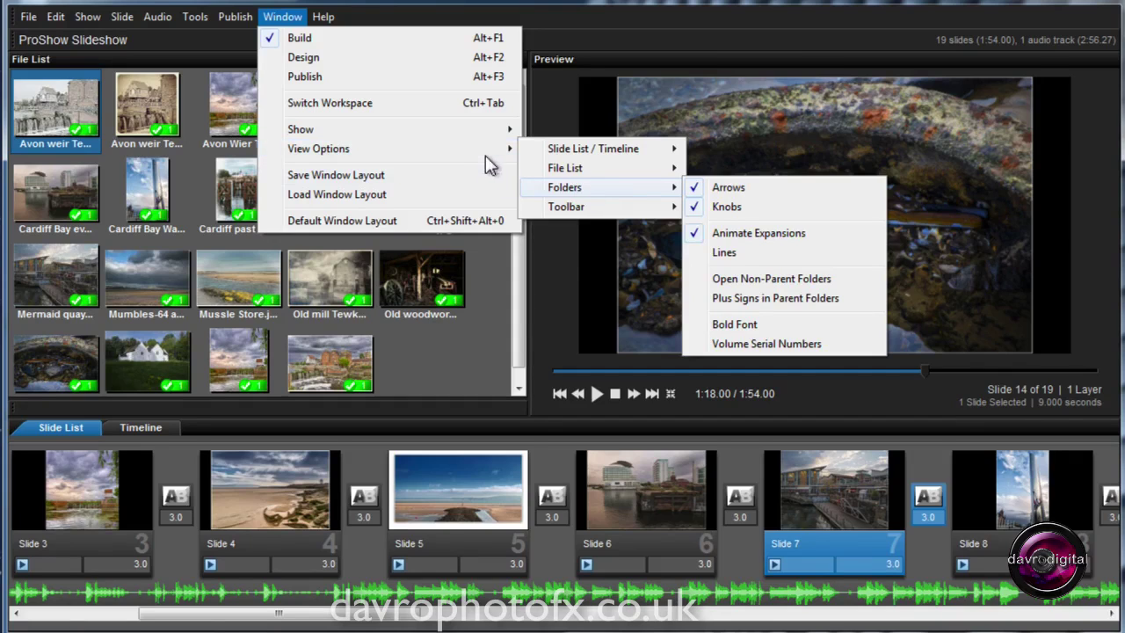
{"action": "mouse_move", "coordinate": [484, 138]}
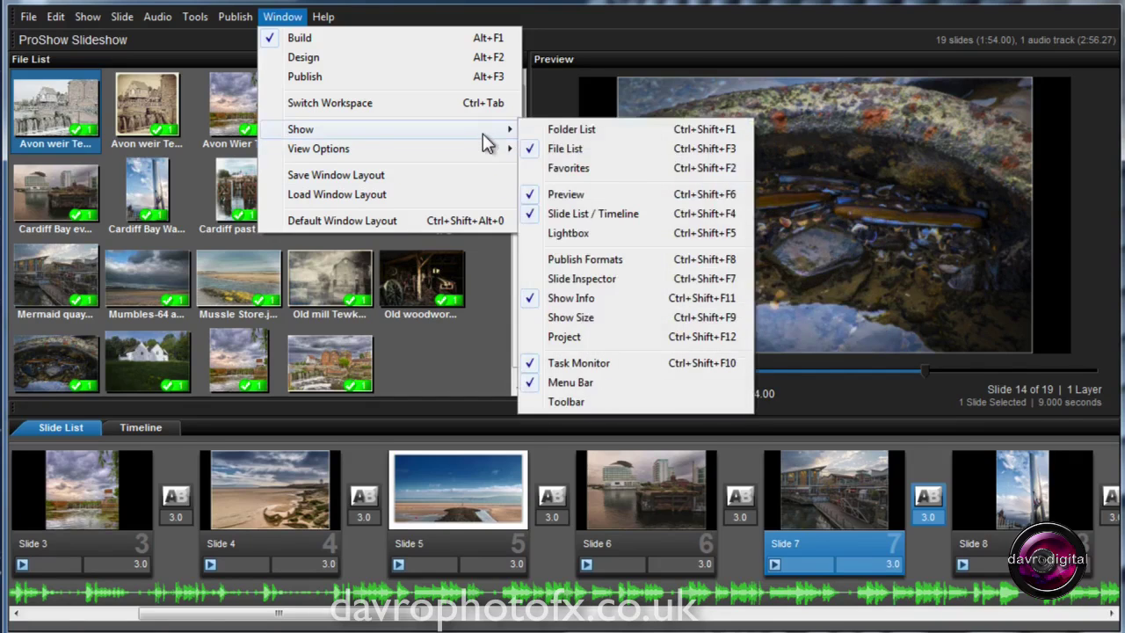
Show the Folder List again and turn off Knobs in its folder tree.
{"action": "left_click", "coordinate": [581, 129]}
{"action": "left_click", "coordinate": [283, 16]}
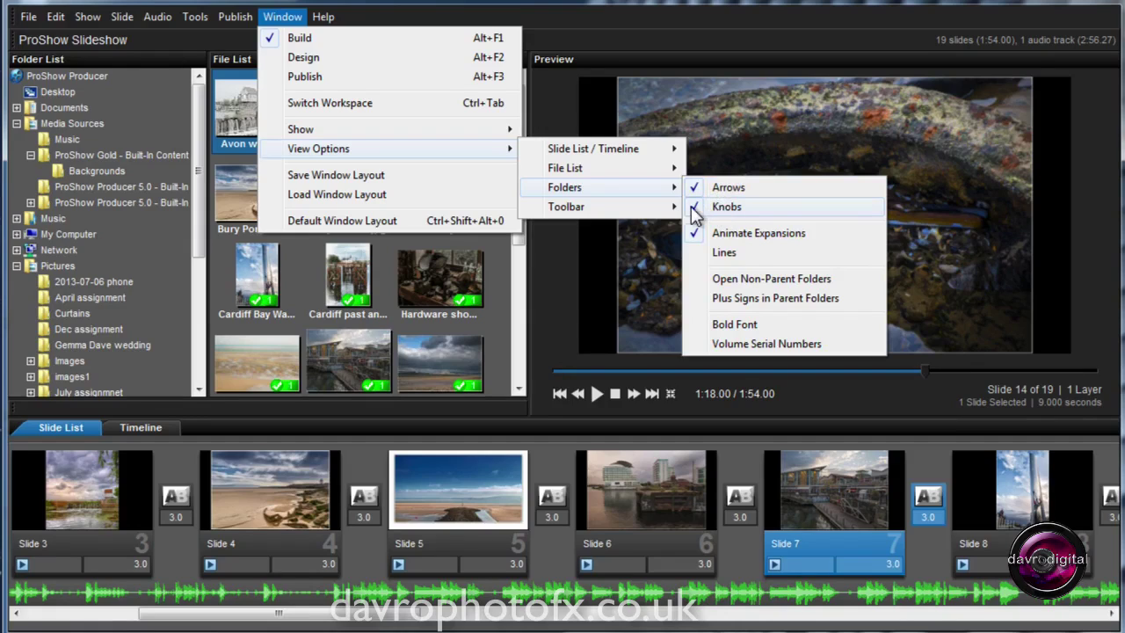
{"action": "left_click", "coordinate": [699, 208]}
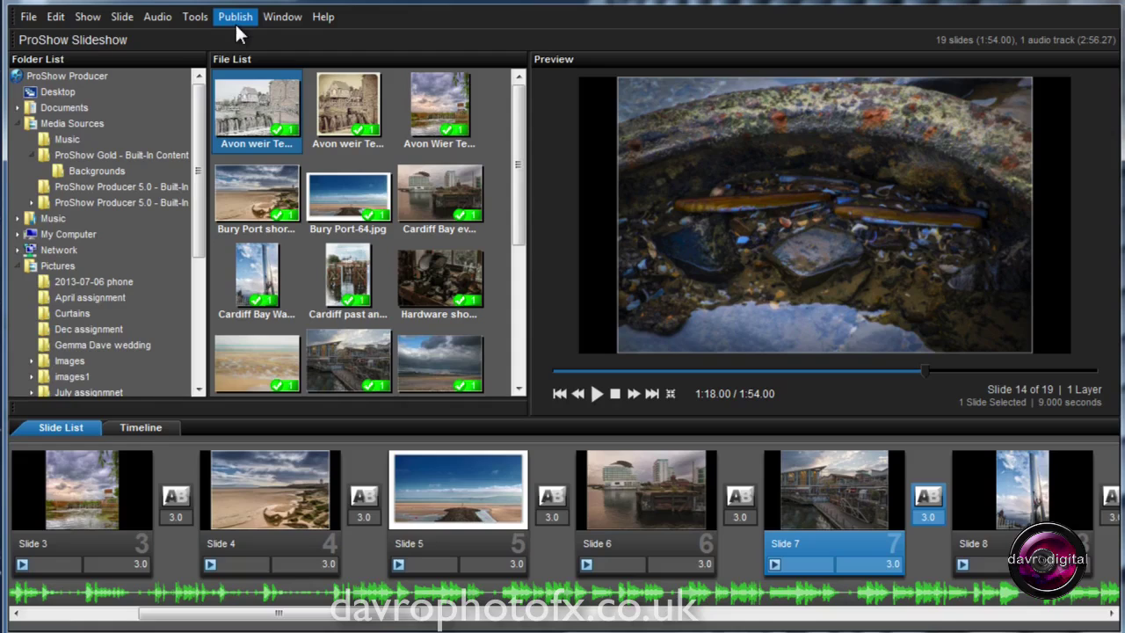
Apply the built-in ProShow Layout 1 from the Load Window Layout list.
{"action": "left_click", "coordinate": [277, 19]}
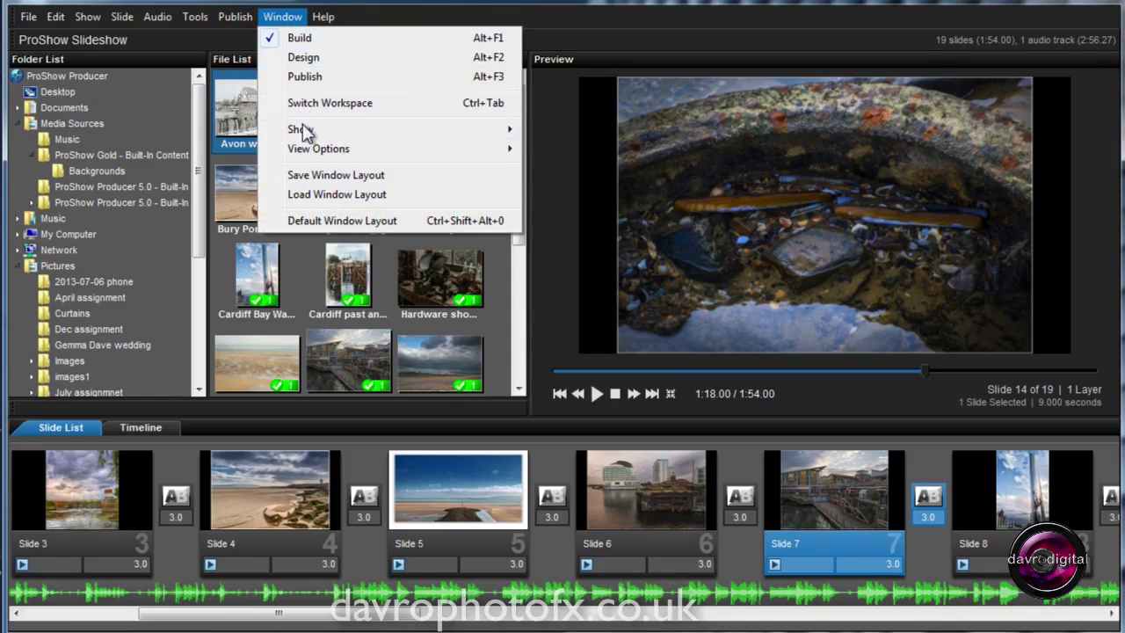
{"action": "mouse_move", "coordinate": [318, 154]}
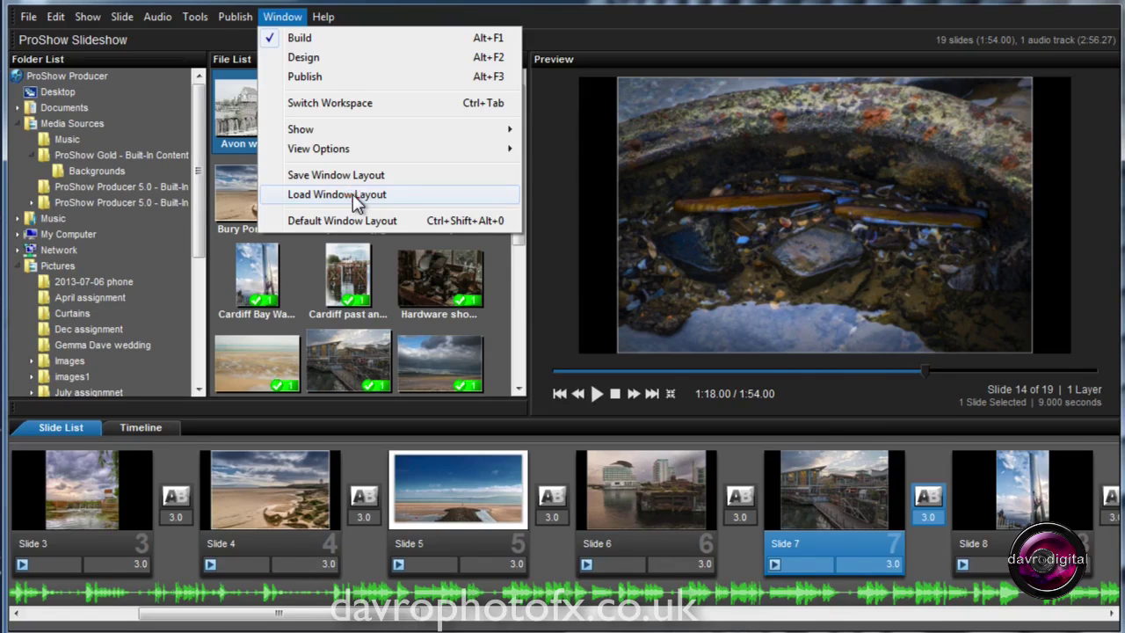
{"action": "left_click", "coordinate": [356, 199]}
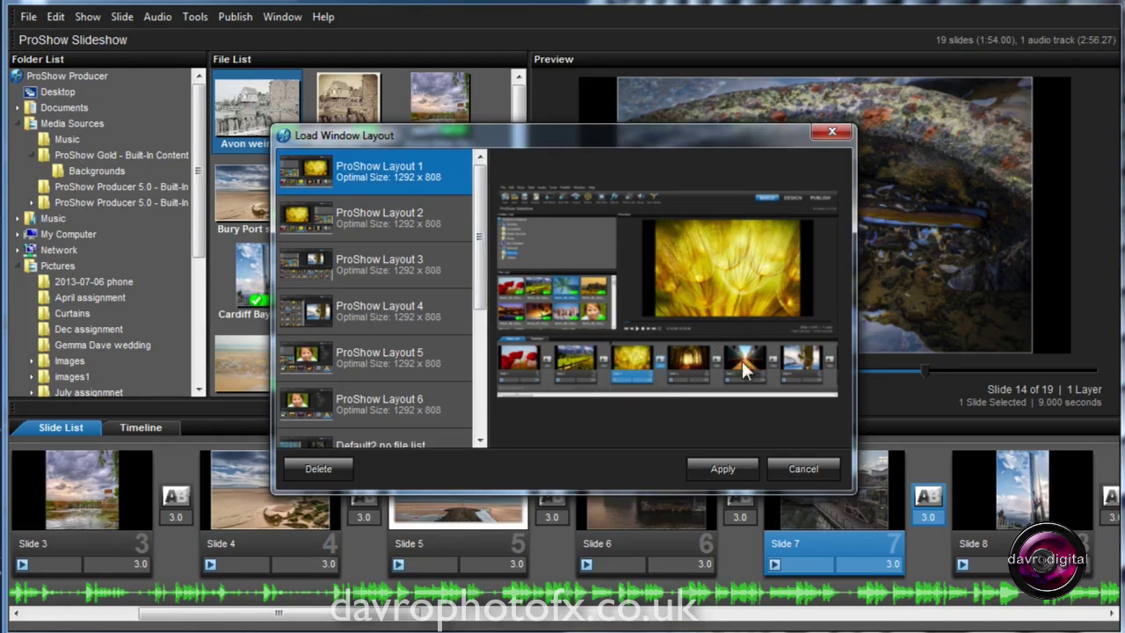
{"action": "left_click", "coordinate": [719, 466]}
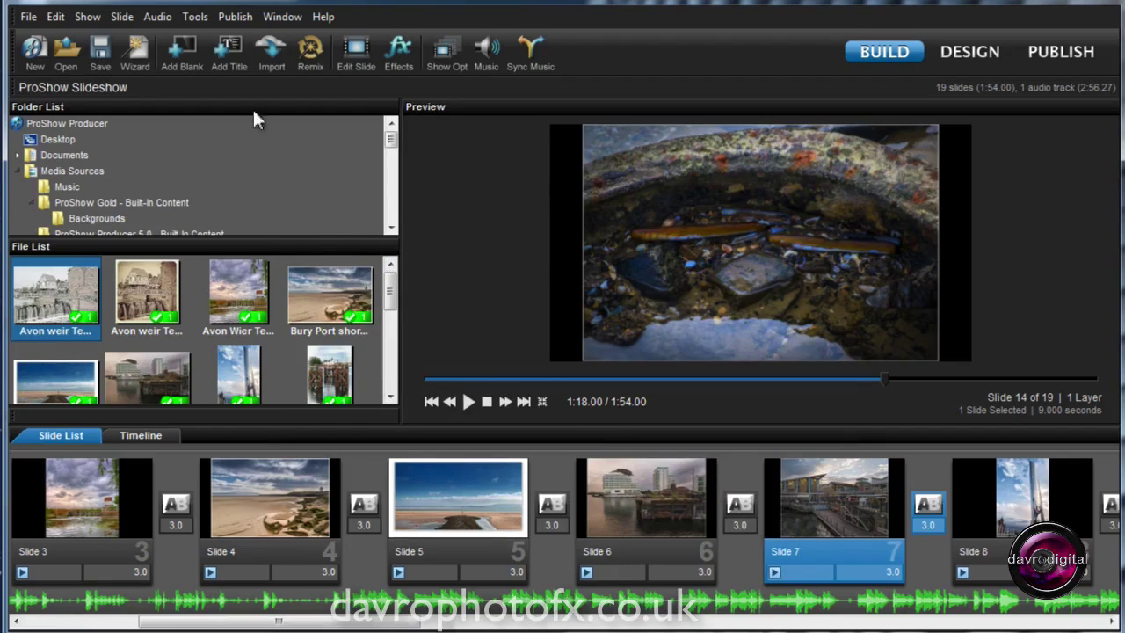
Preview ProShow Layouts 1 through 3 in the layout list, then select ProShow Layout 4.
{"action": "left_click", "coordinate": [278, 17]}
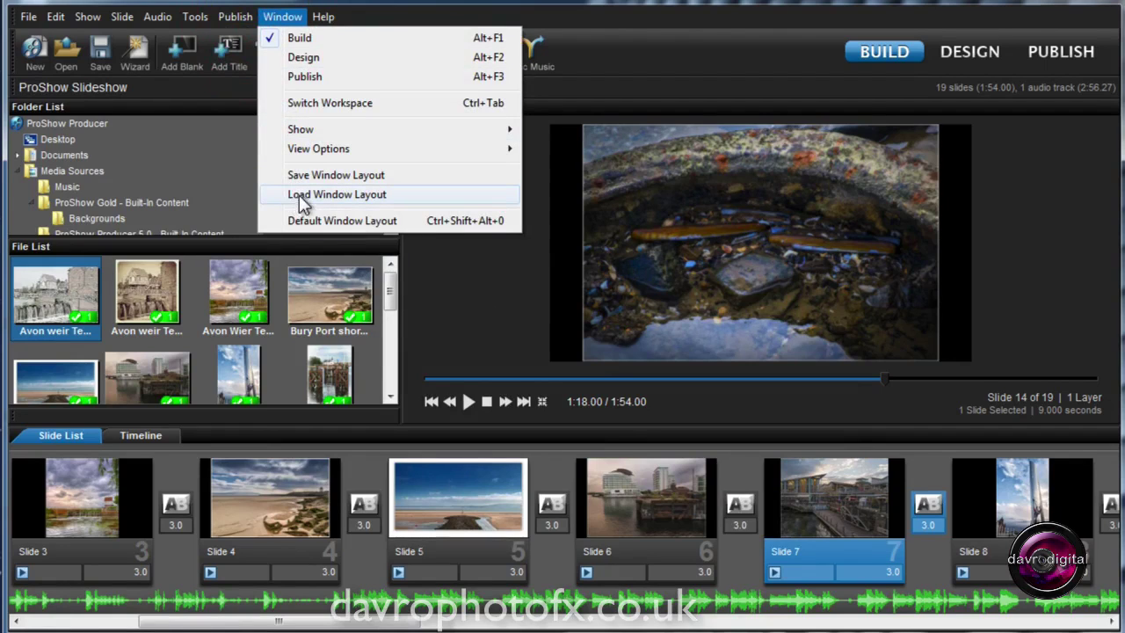
{"action": "left_click", "coordinate": [299, 194]}
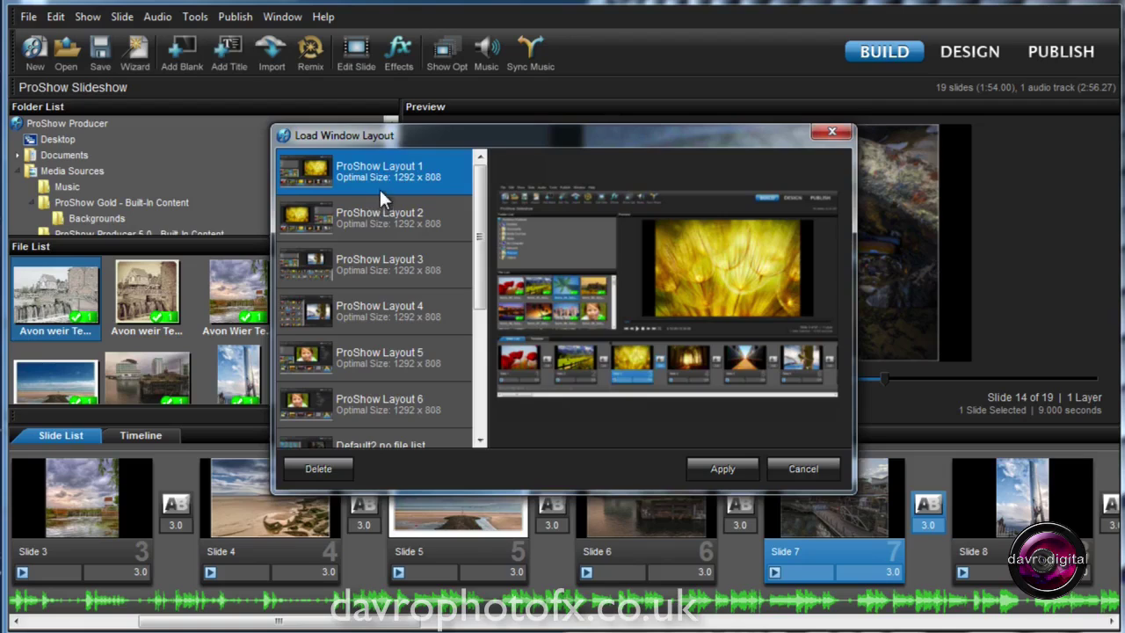
{"action": "left_click", "coordinate": [378, 213]}
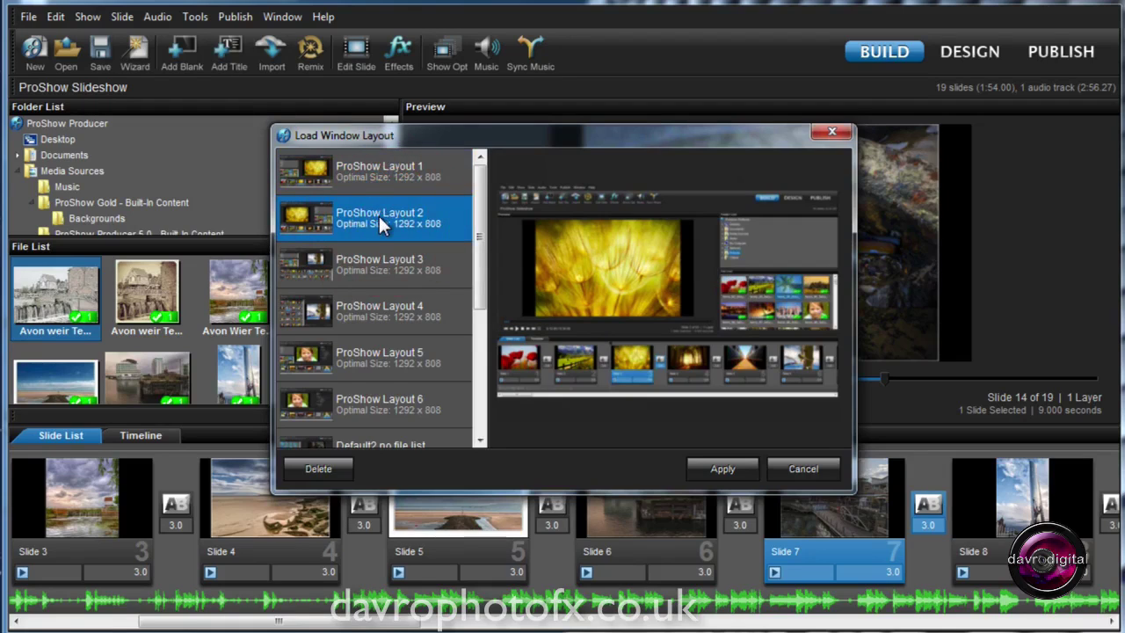
{"action": "left_click", "coordinate": [378, 176]}
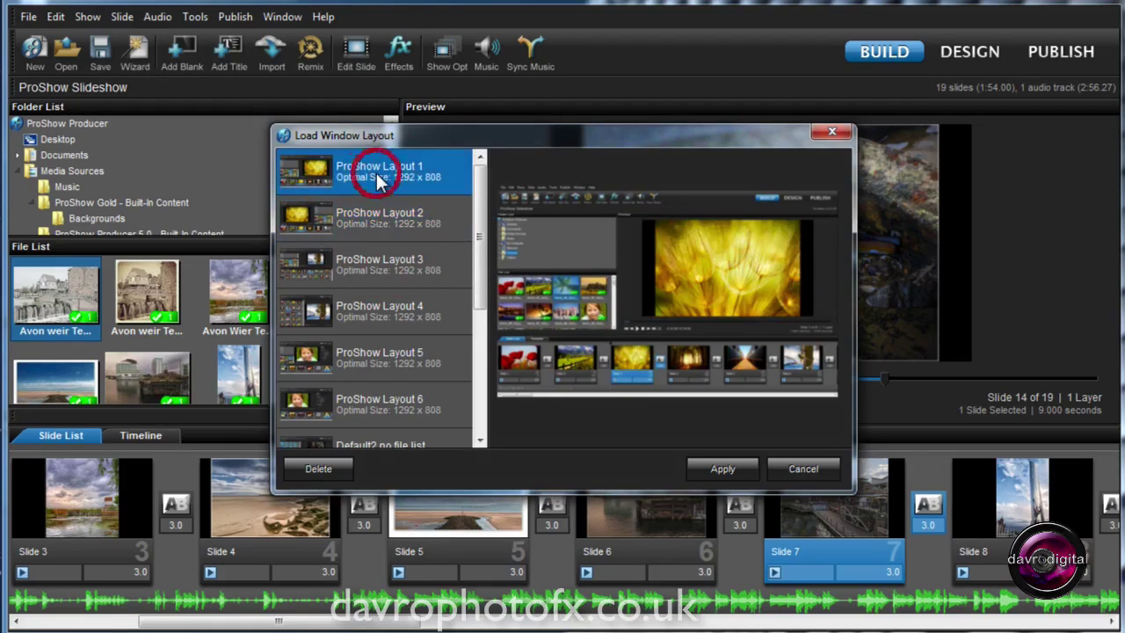
{"action": "left_click", "coordinate": [378, 225]}
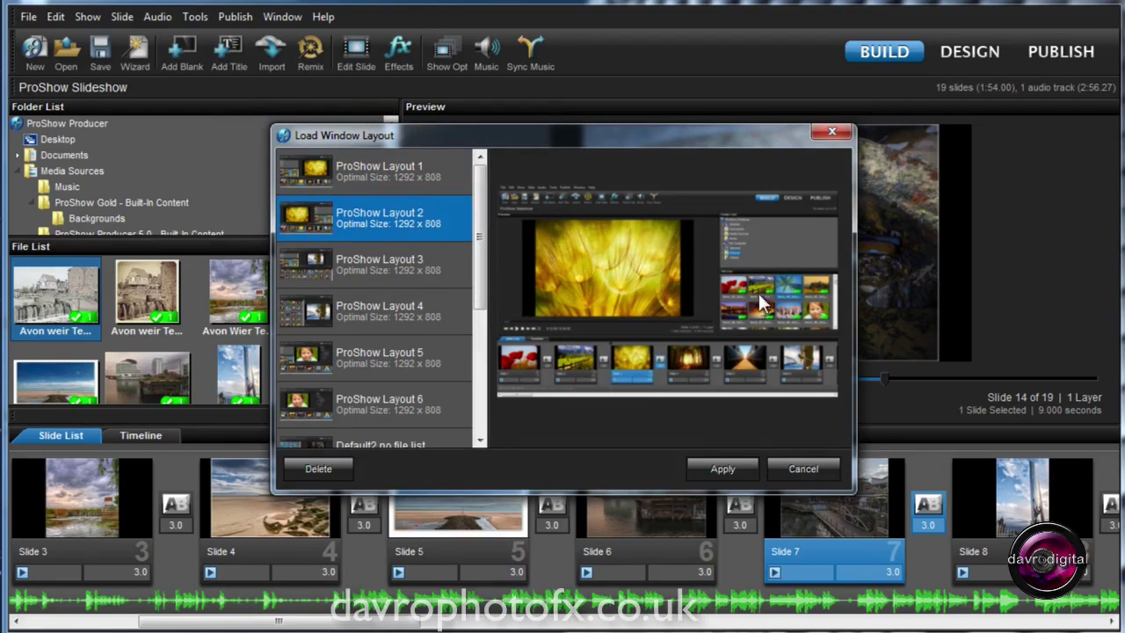
{"action": "left_click", "coordinate": [392, 264]}
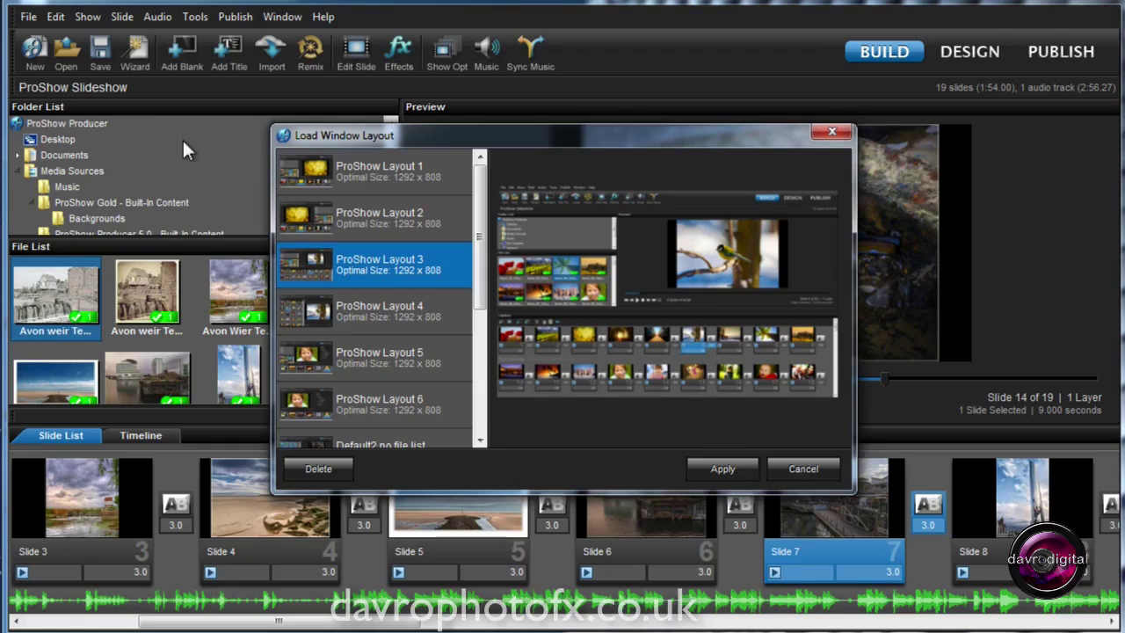
{"action": "left_click", "coordinate": [373, 316]}
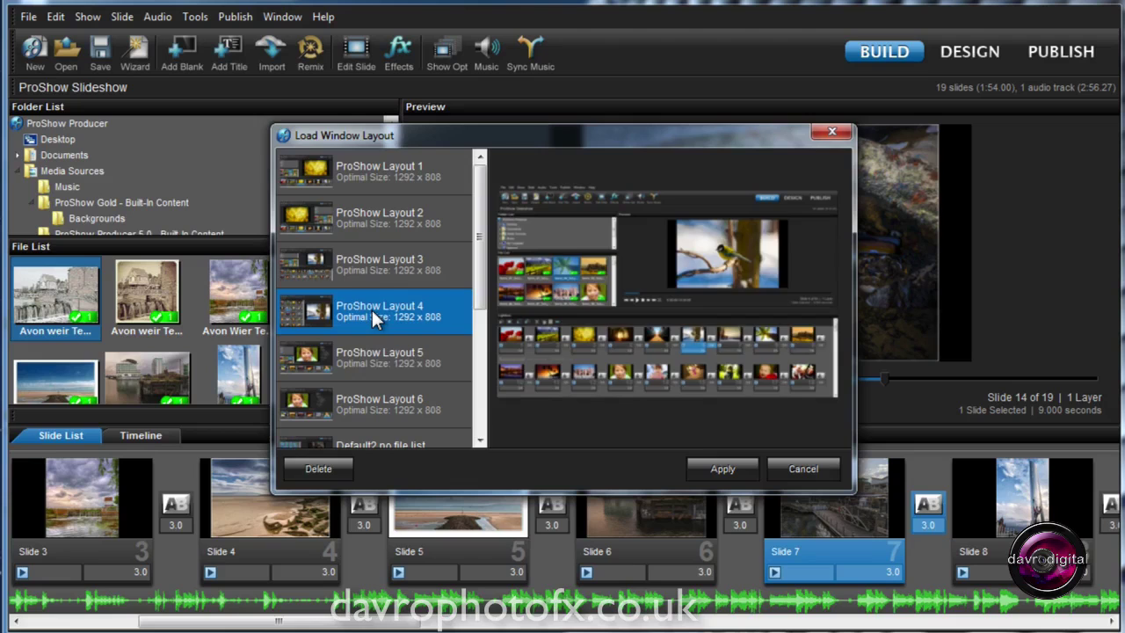
{"action": "left_click", "coordinate": [371, 308]}
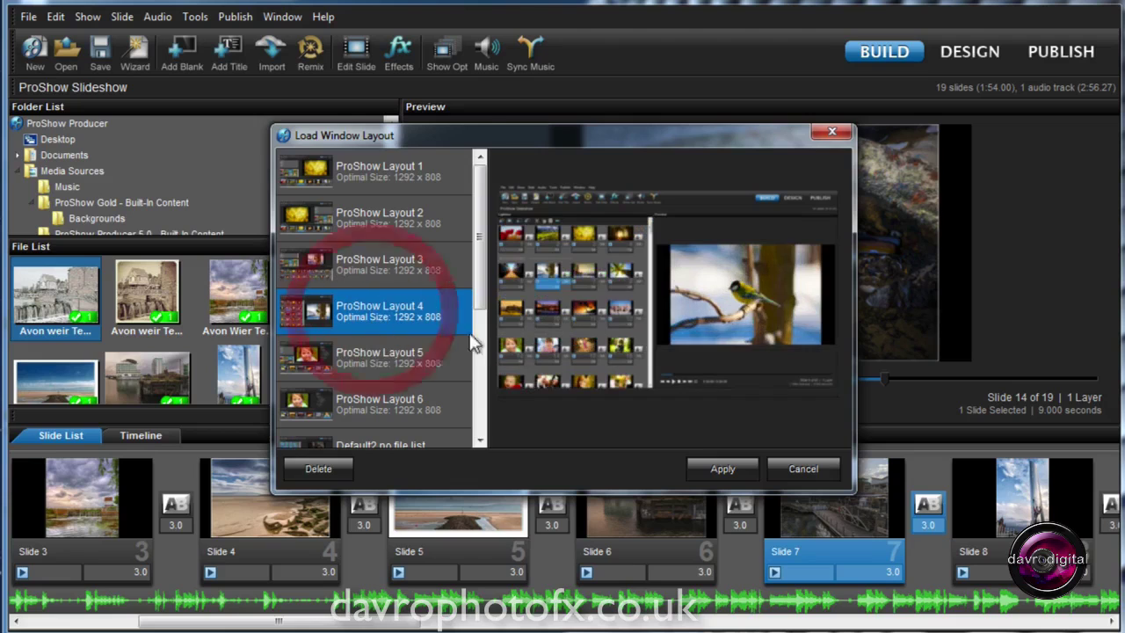
Apply ProShow Layout 4, widen the Lightbox, and preview slides 8, 12 and 11.
{"action": "left_click", "coordinate": [717, 469]}
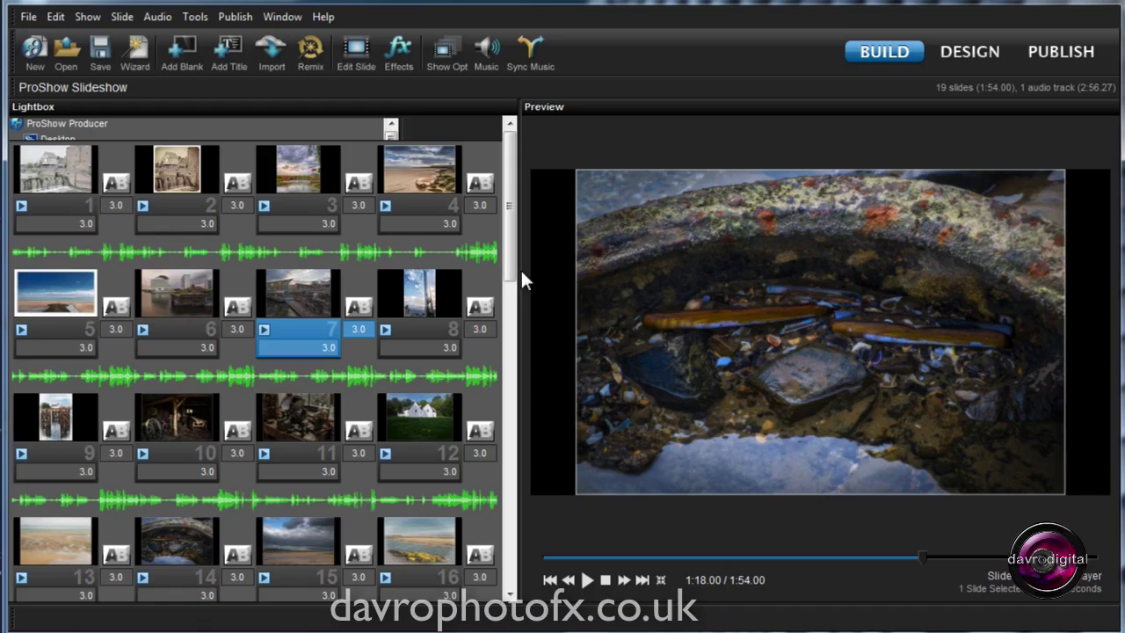
{"action": "left_click_drag", "start_coordinate": [516, 270], "coordinate": [619, 266]}
{"action": "left_click", "coordinate": [422, 288]}
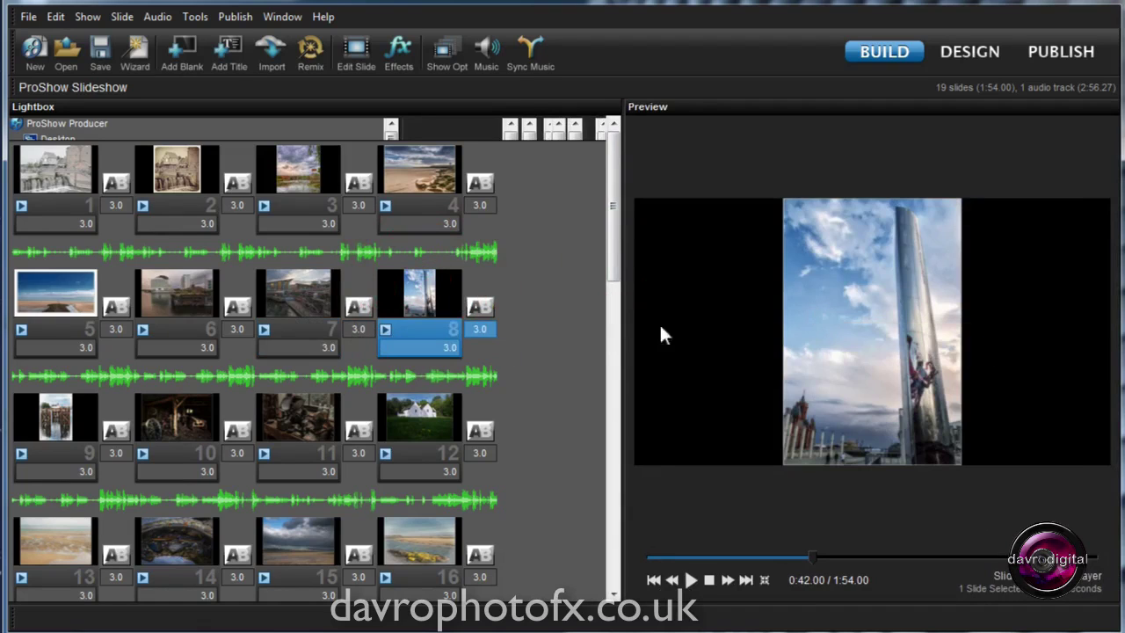
{"action": "left_click", "coordinate": [439, 411]}
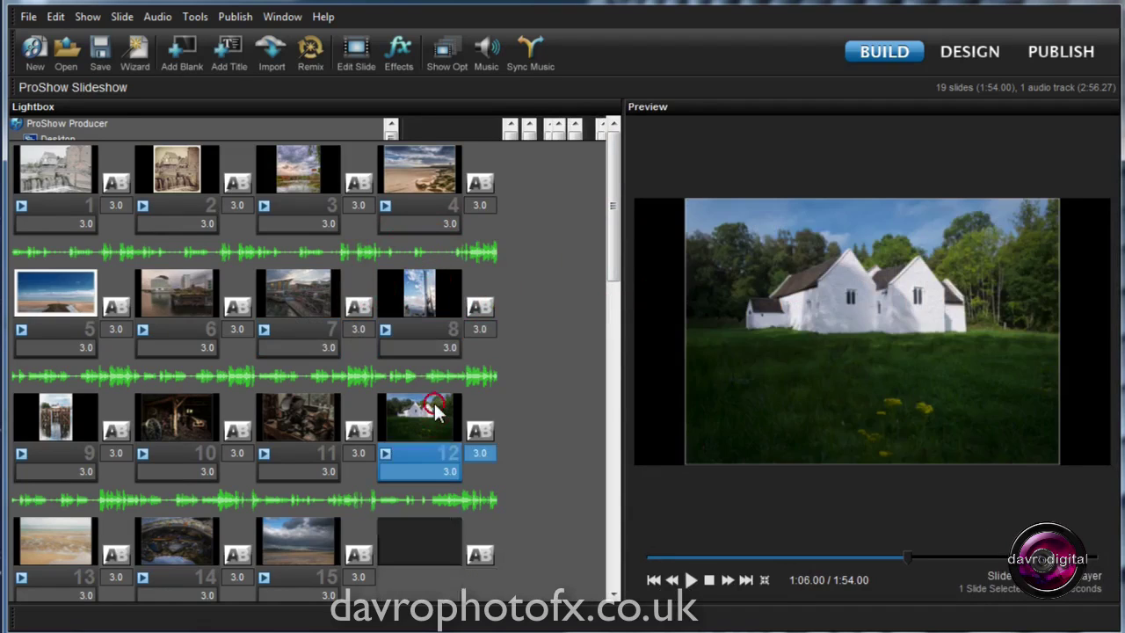
{"action": "left_click", "coordinate": [319, 426]}
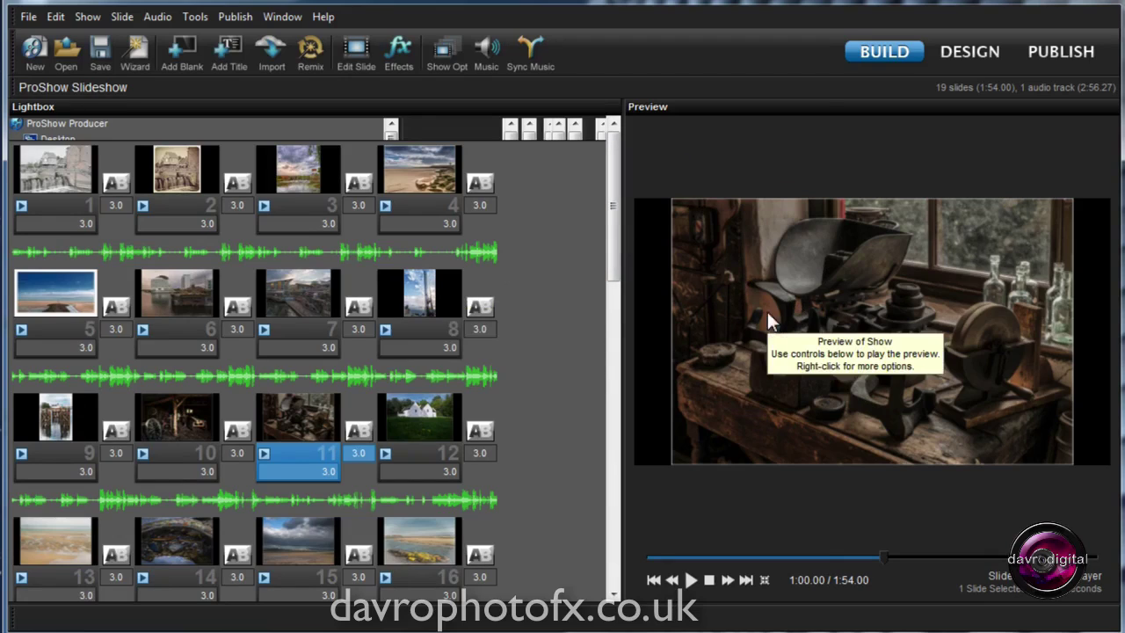
Dock the Preview left of the Lightbox, move the beach slide to position 4 and slide 7 to position 11.
{"action": "left_click", "coordinate": [777, 116]}
{"action": "left_click_drag", "start_coordinate": [777, 115], "coordinate": [19, 125]}
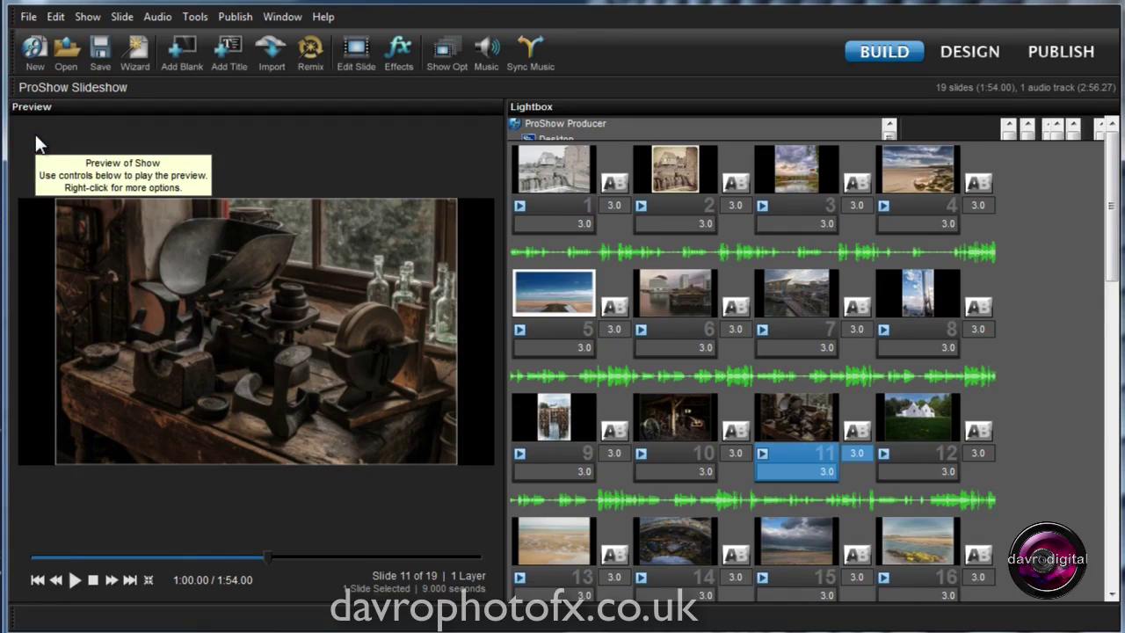
{"action": "left_click", "coordinate": [603, 295]}
{"action": "left_click_drag", "start_coordinate": [603, 295], "coordinate": [854, 182]}
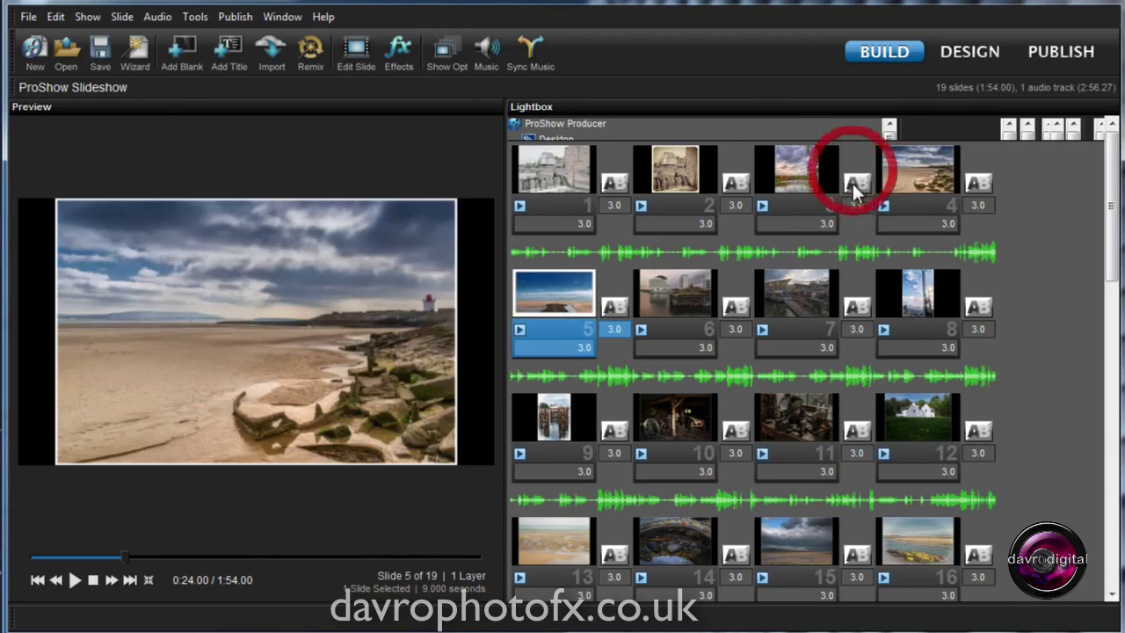
{"action": "left_click", "coordinate": [801, 308]}
{"action": "left_click", "coordinate": [858, 431]}
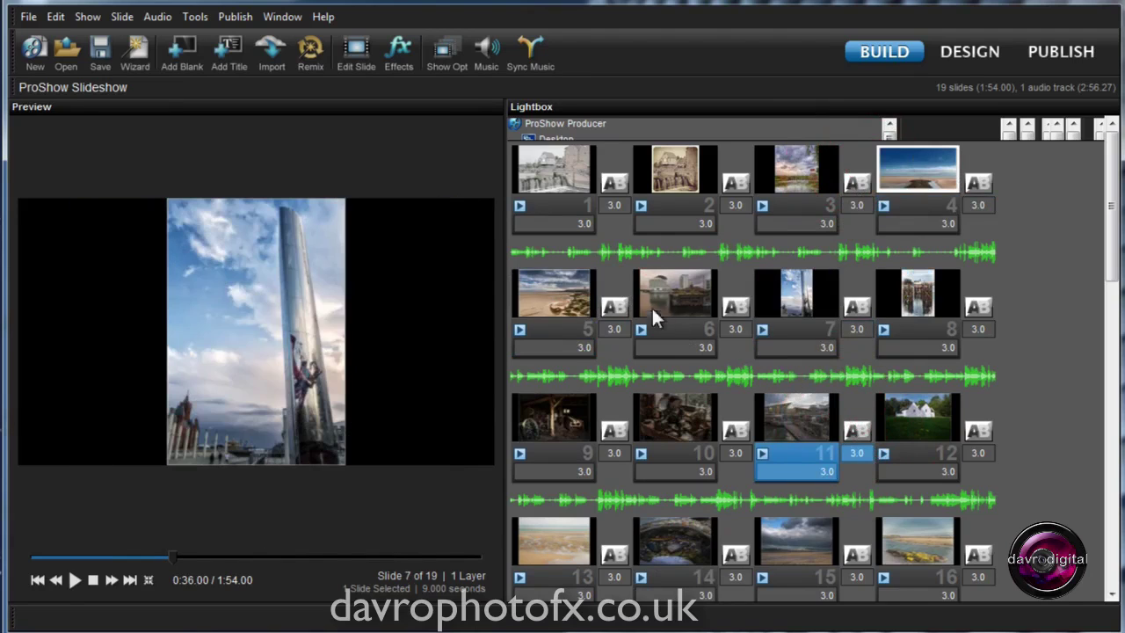
{"action": "double_click", "coordinate": [584, 221]}
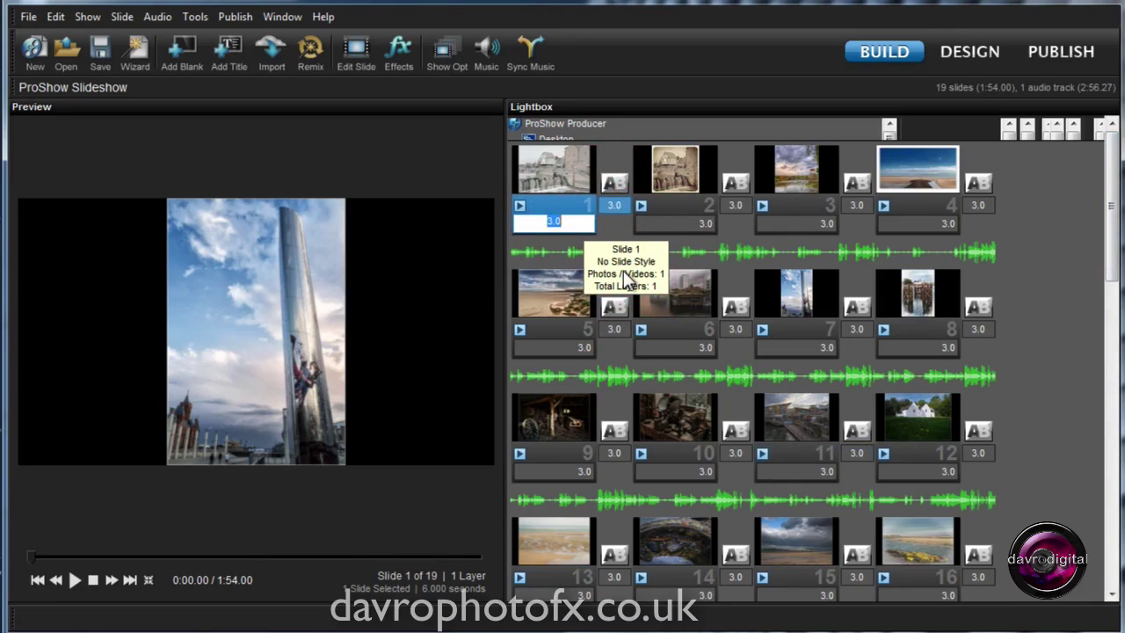
Open the saved window layouts and preview ProShow Layouts 5, 6 and Default2 no file list.
{"action": "left_click", "coordinate": [283, 19]}
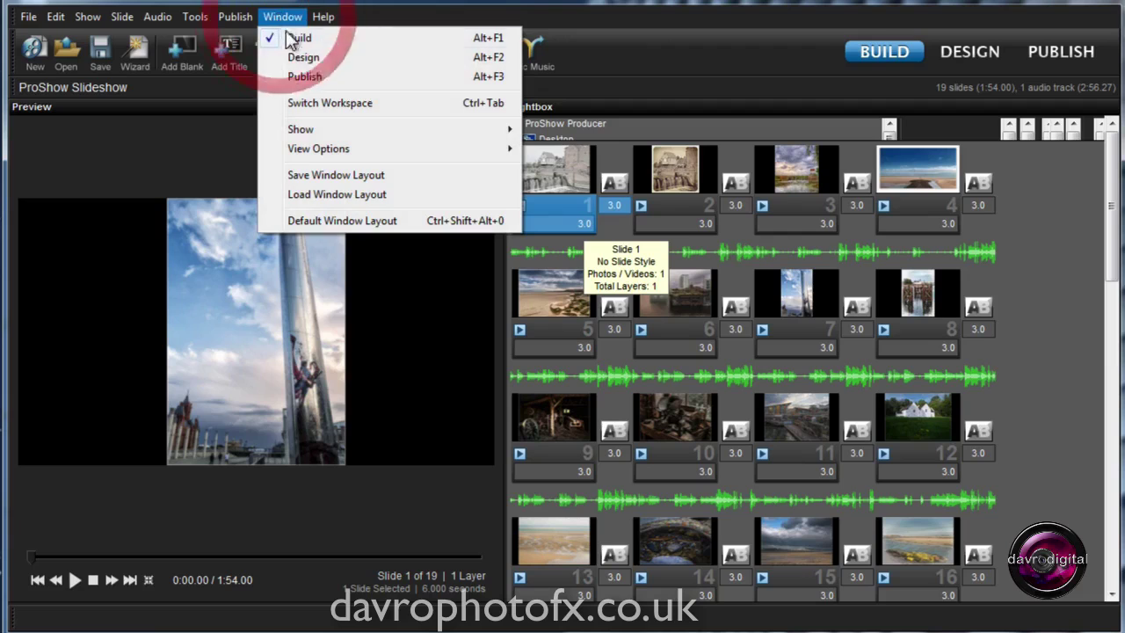
{"action": "left_click", "coordinate": [319, 195]}
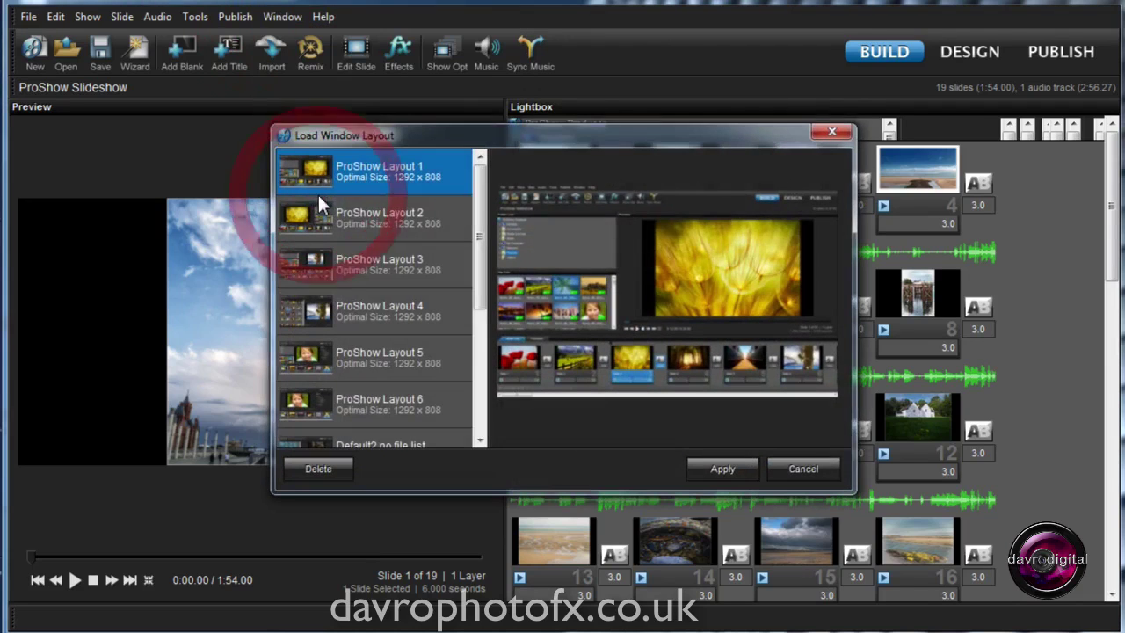
{"action": "left_click_drag", "start_coordinate": [478, 239], "coordinate": [475, 260]}
{"action": "left_click", "coordinate": [392, 313]}
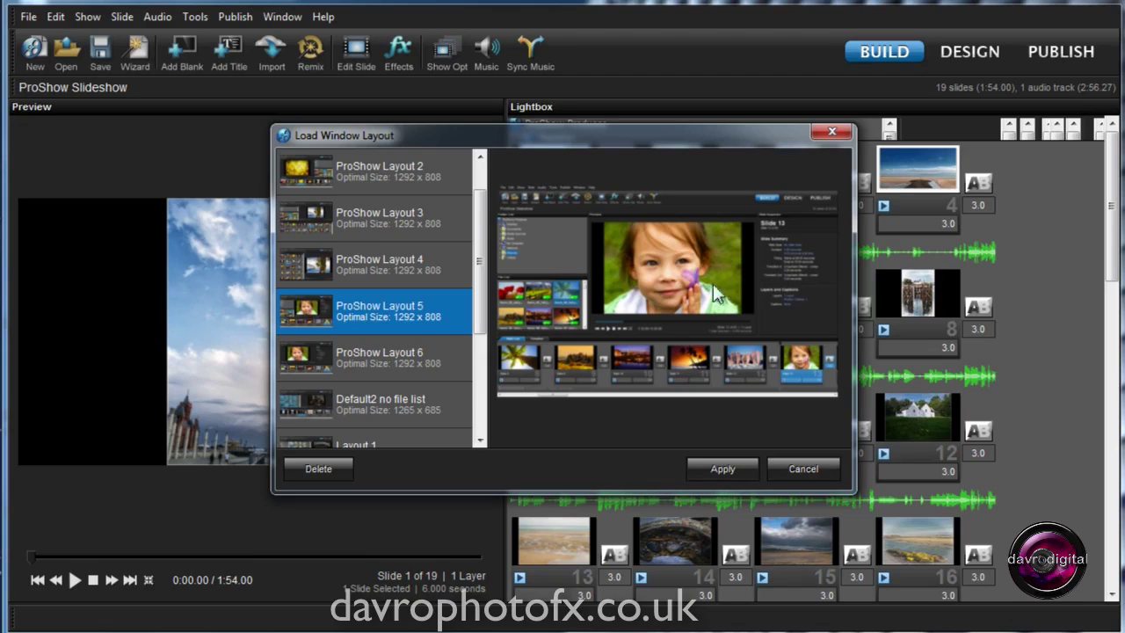
{"action": "left_click", "coordinate": [420, 366]}
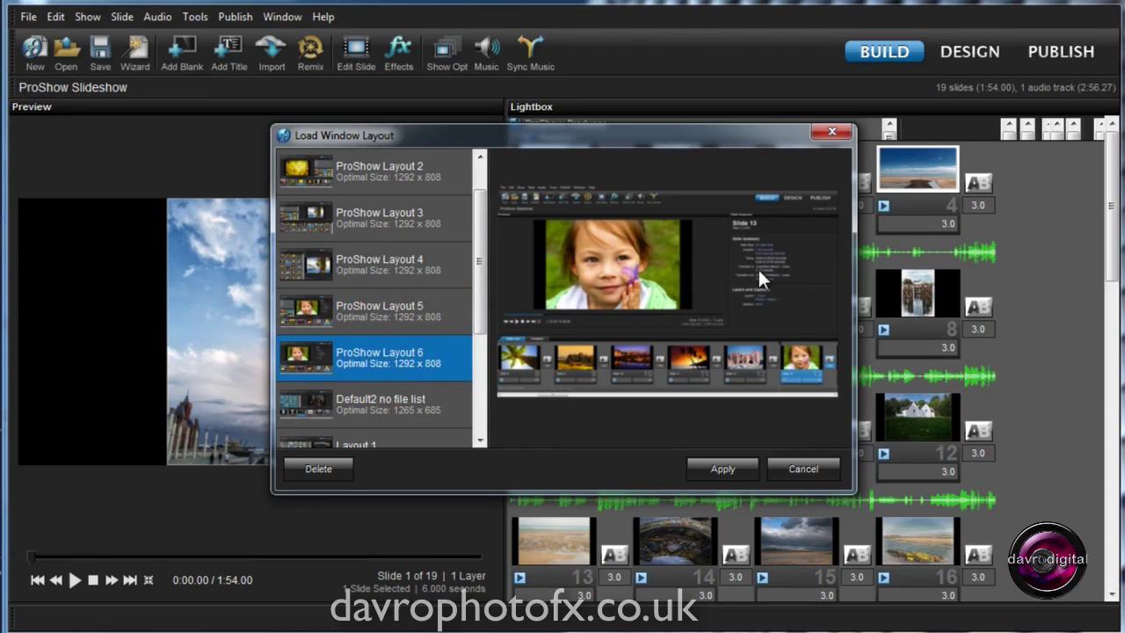
{"action": "left_click", "coordinate": [400, 400]}
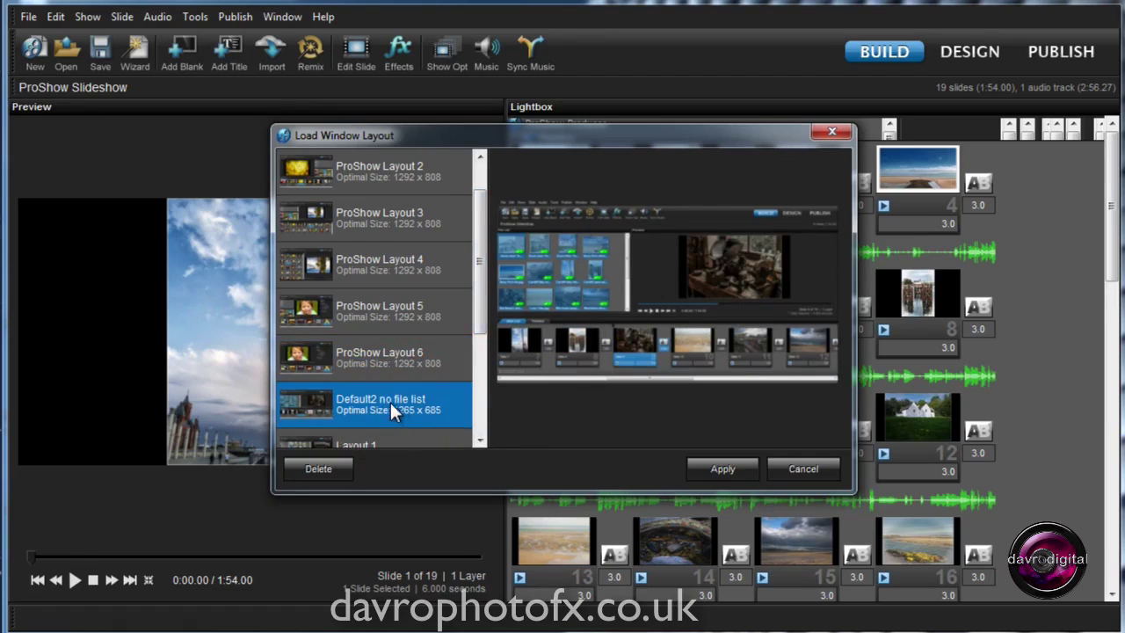
Preview custom Layouts 1, 2 and 3, then select Lightbox Selection.
{"action": "left_click_drag", "start_coordinate": [478, 311], "coordinate": [479, 369]}
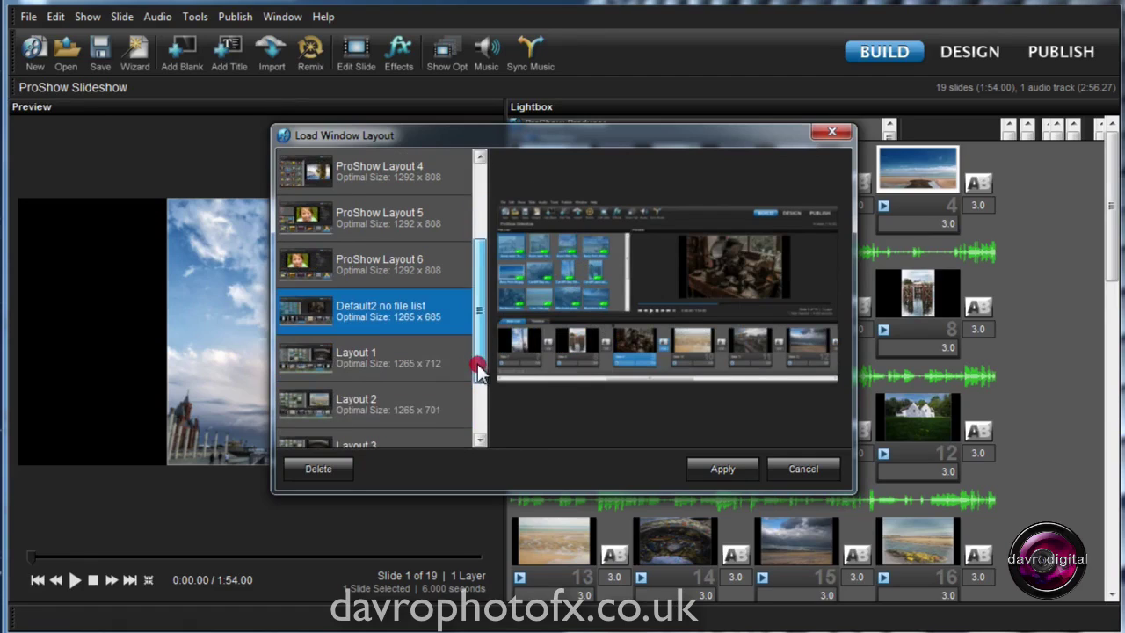
{"action": "left_click", "coordinate": [396, 360]}
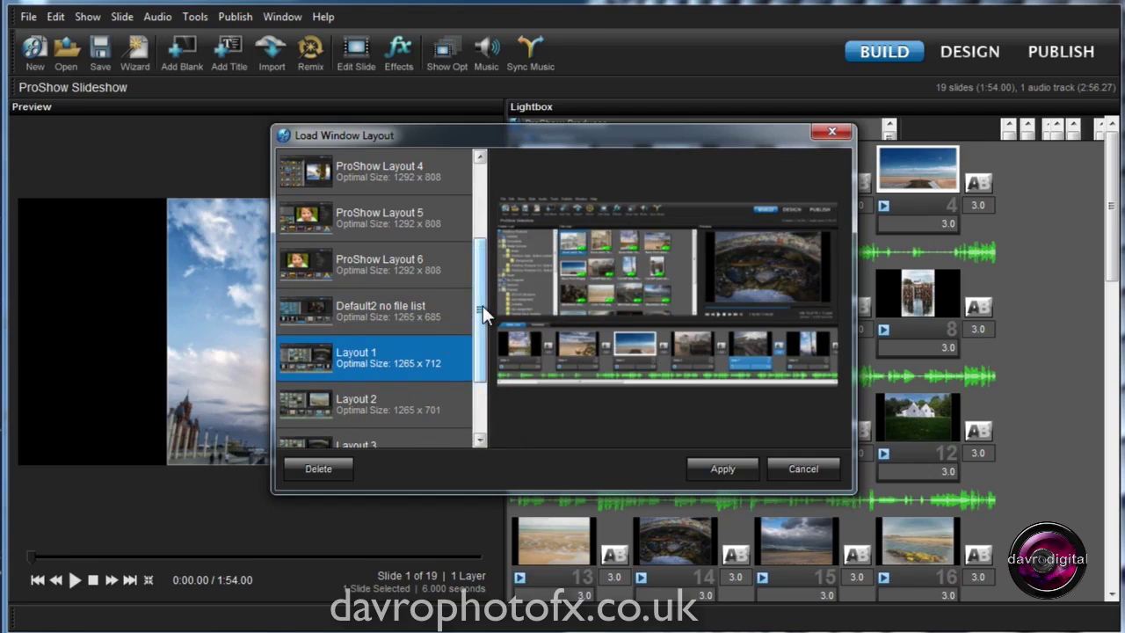
{"action": "left_click_drag", "start_coordinate": [482, 311], "coordinate": [476, 338]}
{"action": "left_click", "coordinate": [400, 354]}
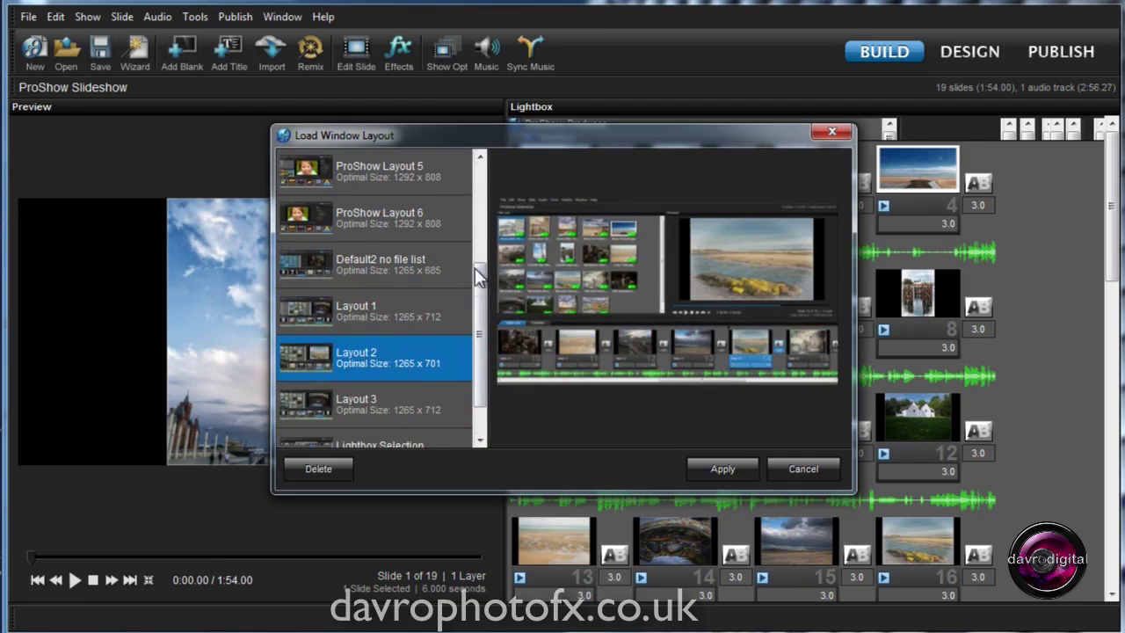
{"action": "left_click_drag", "start_coordinate": [479, 282], "coordinate": [479, 330]}
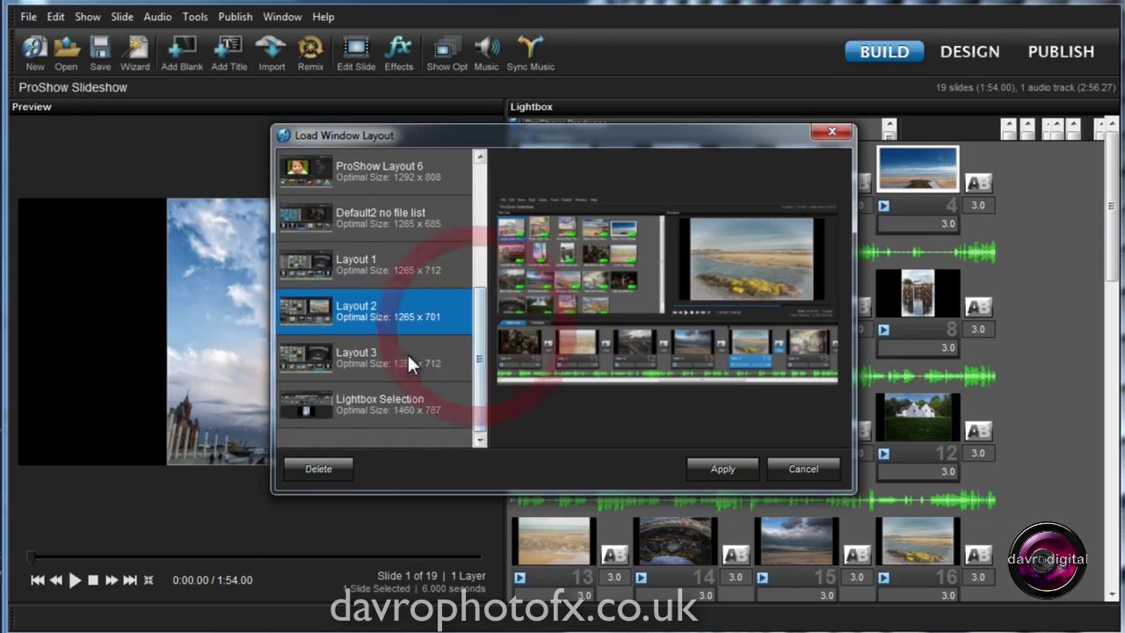
{"action": "left_click", "coordinate": [384, 363]}
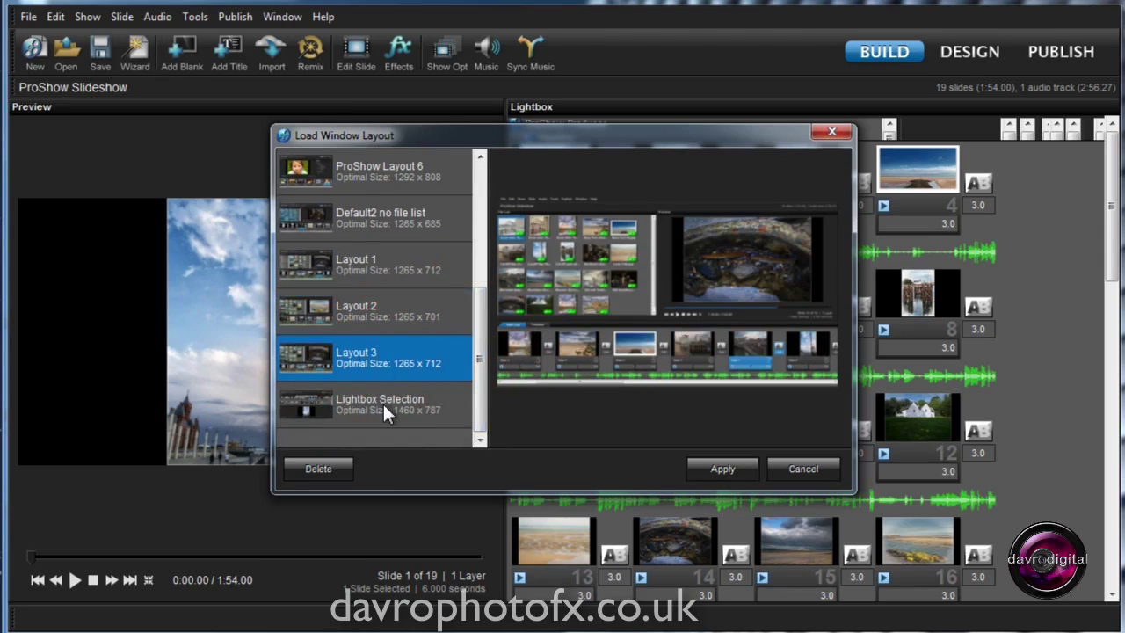
{"action": "left_click", "coordinate": [383, 405]}
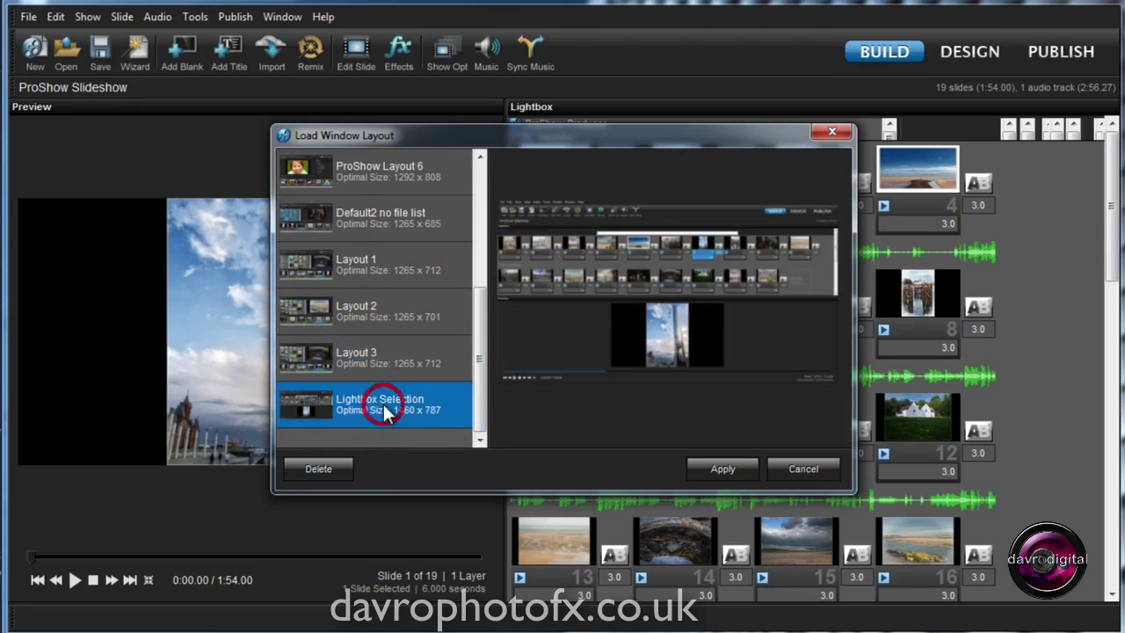
Apply the Lightbox Selection layout, then enlarge the top lightbox to show two rows of slides.
{"action": "left_click", "coordinate": [729, 472]}
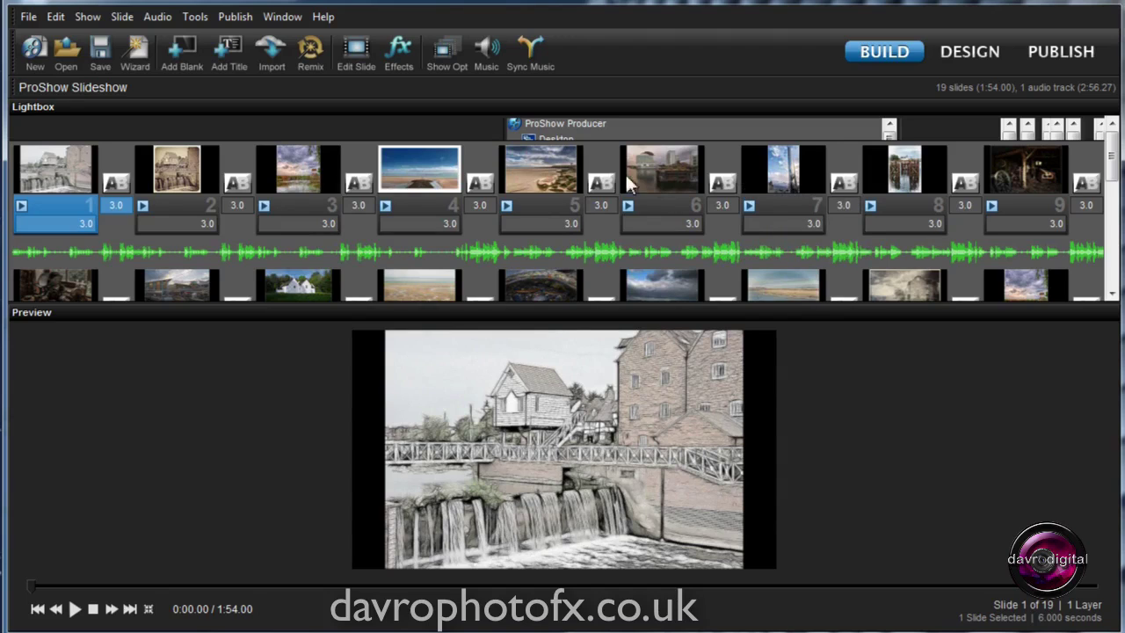
{"action": "left_click", "coordinate": [547, 176]}
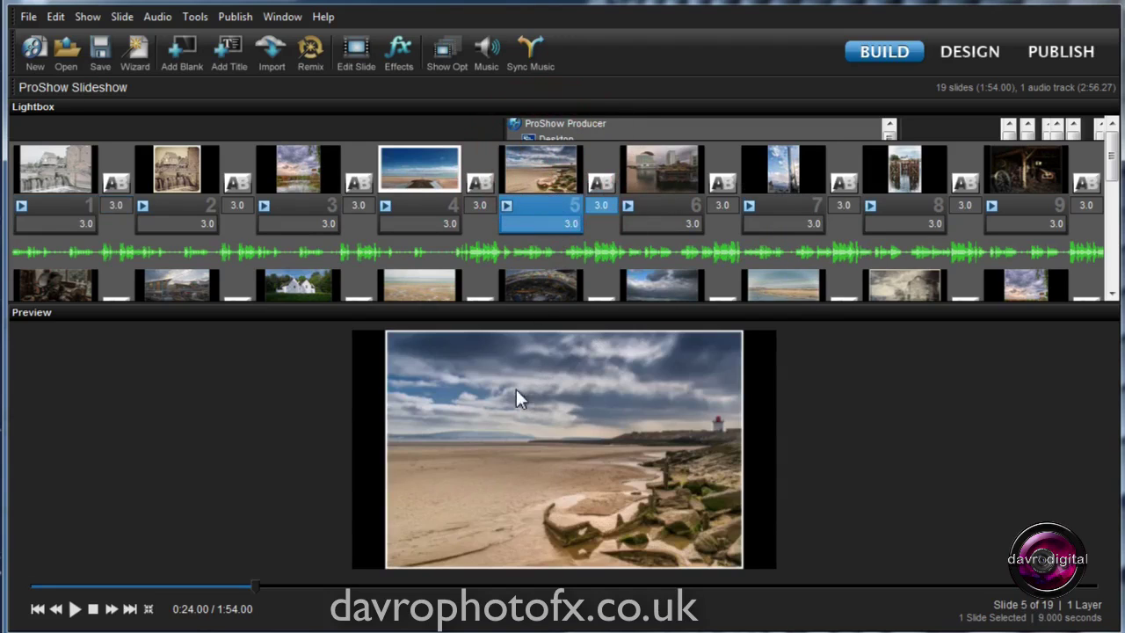
{"action": "left_click_drag", "start_coordinate": [573, 303], "coordinate": [571, 365]}
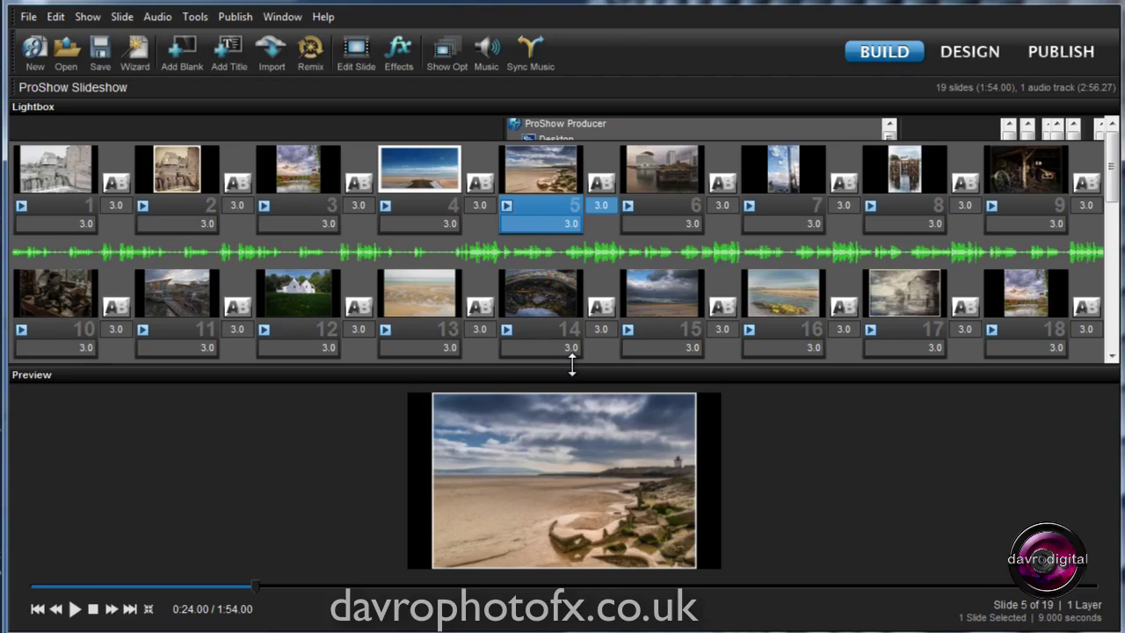
{"action": "left_click", "coordinate": [282, 16]}
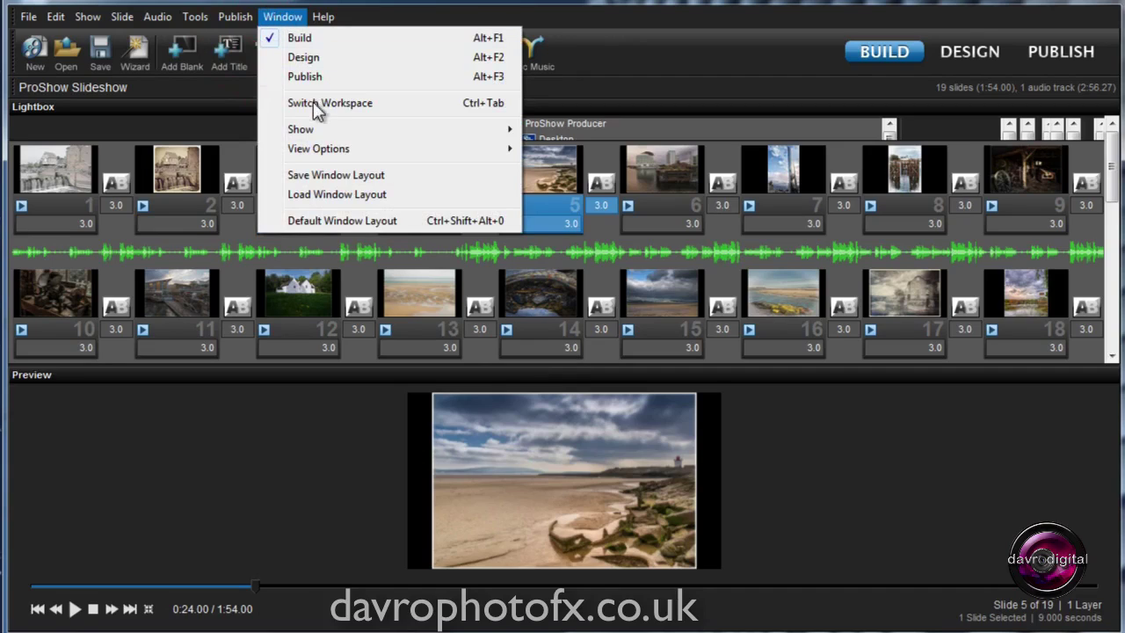
Pick the saved Layout 3 from the Load Window Layout list and apply it.
{"action": "left_click", "coordinate": [338, 194]}
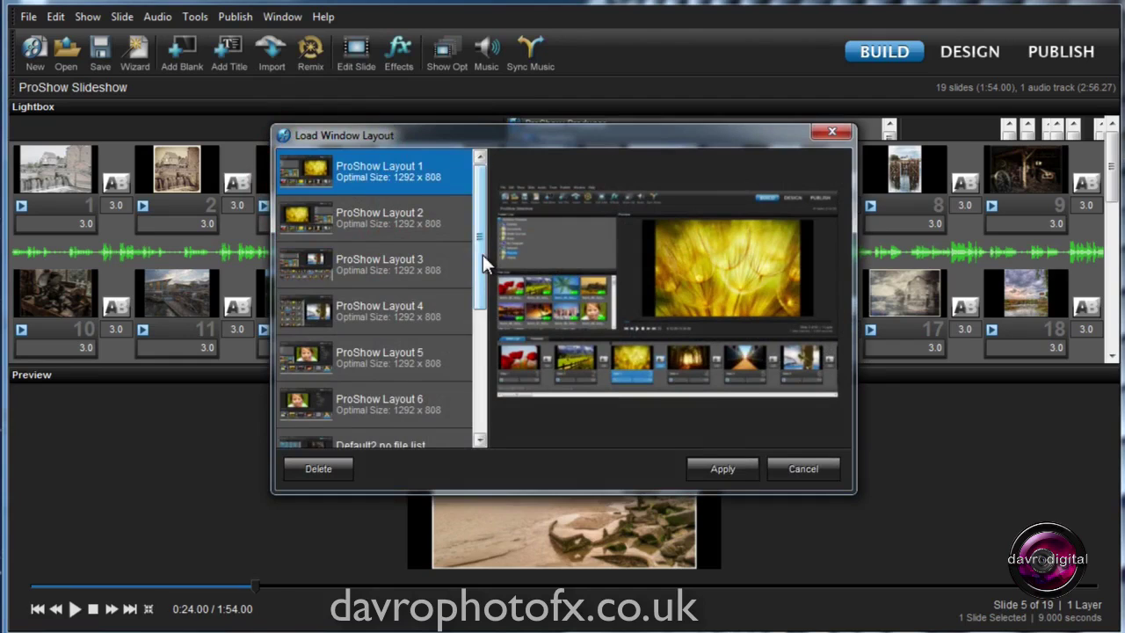
{"action": "left_click_drag", "start_coordinate": [482, 255], "coordinate": [478, 357]}
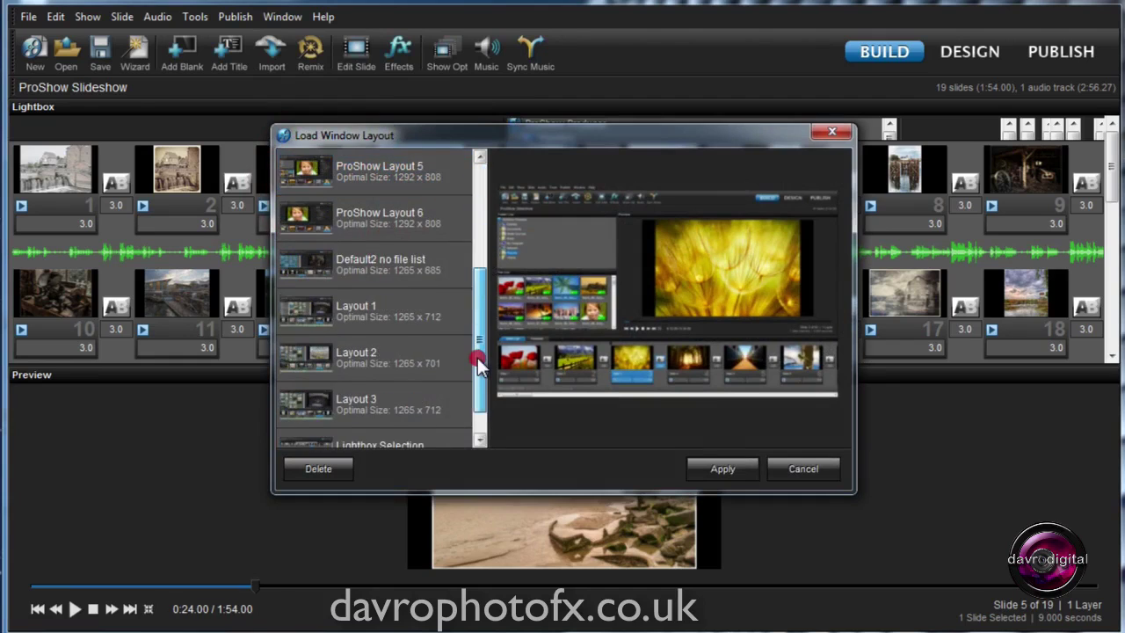
{"action": "left_click", "coordinate": [362, 405]}
{"action": "left_click", "coordinate": [737, 471]}
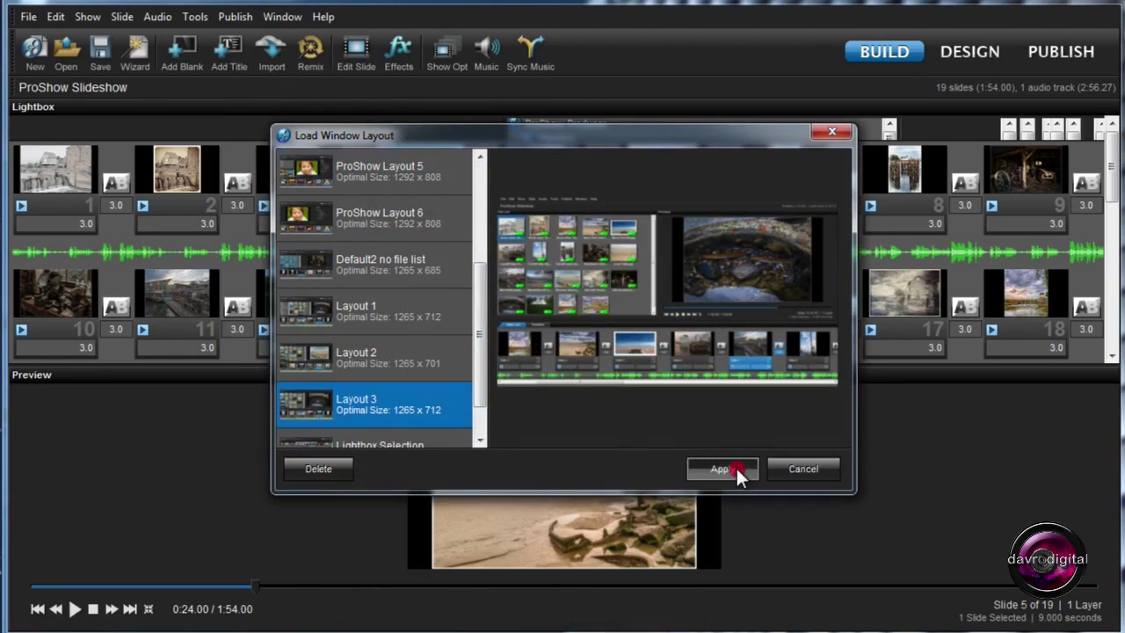